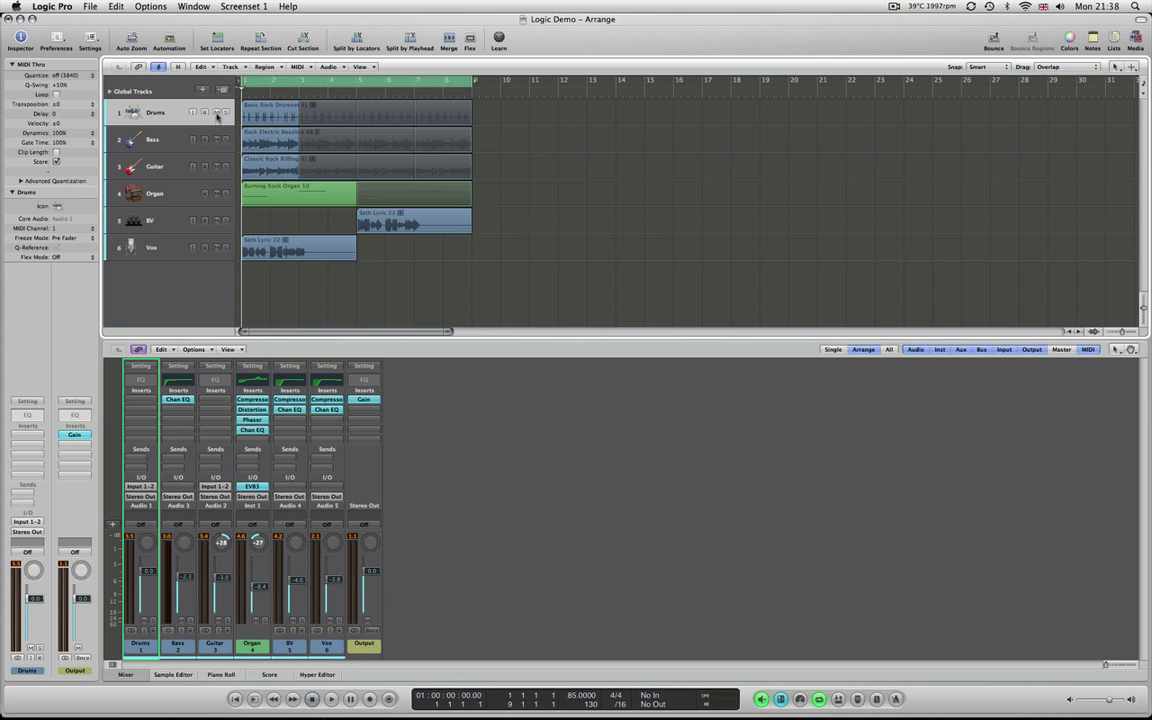
# Mute all six tracks, unmute only Drums, and start playback
pyautogui.moveTo(217, 115); pyautogui.dragTo(216, 247)
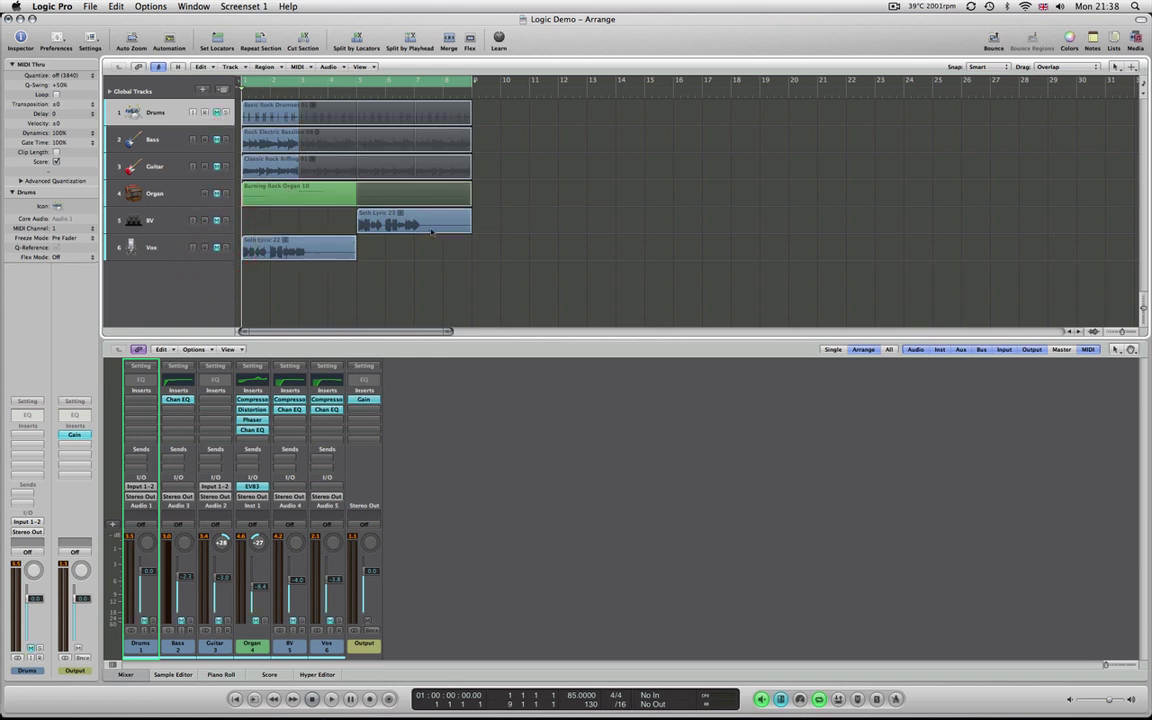
pyautogui.click(217, 113)
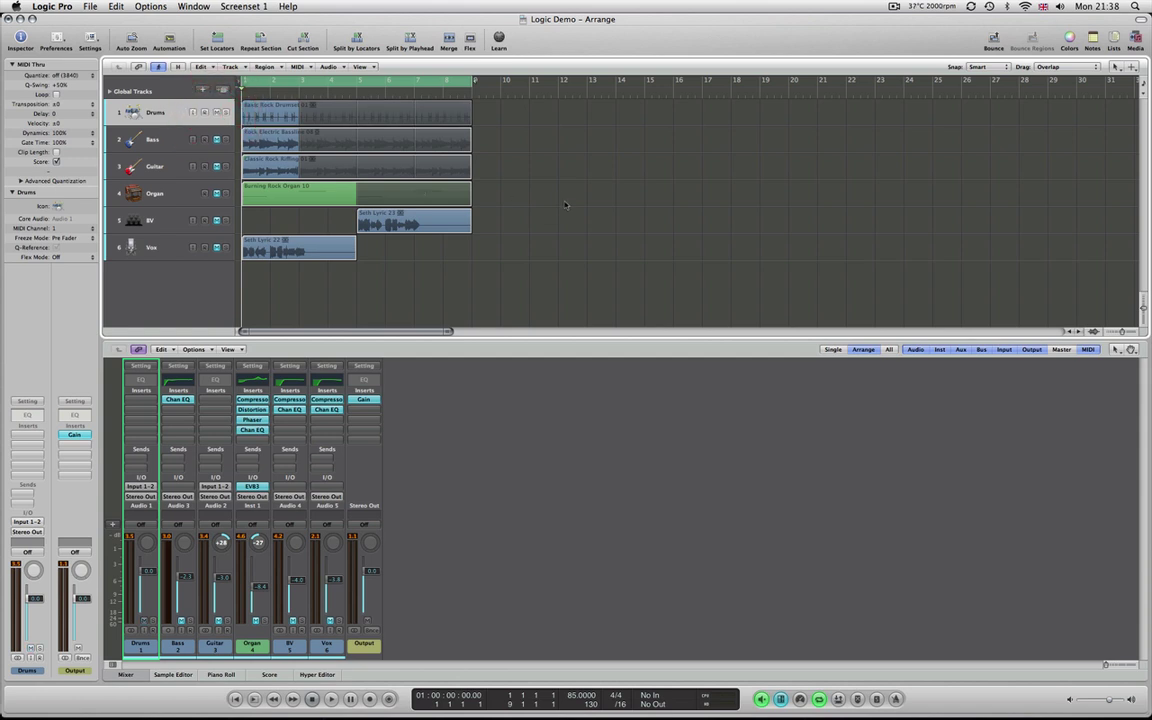
pyautogui.press('space')
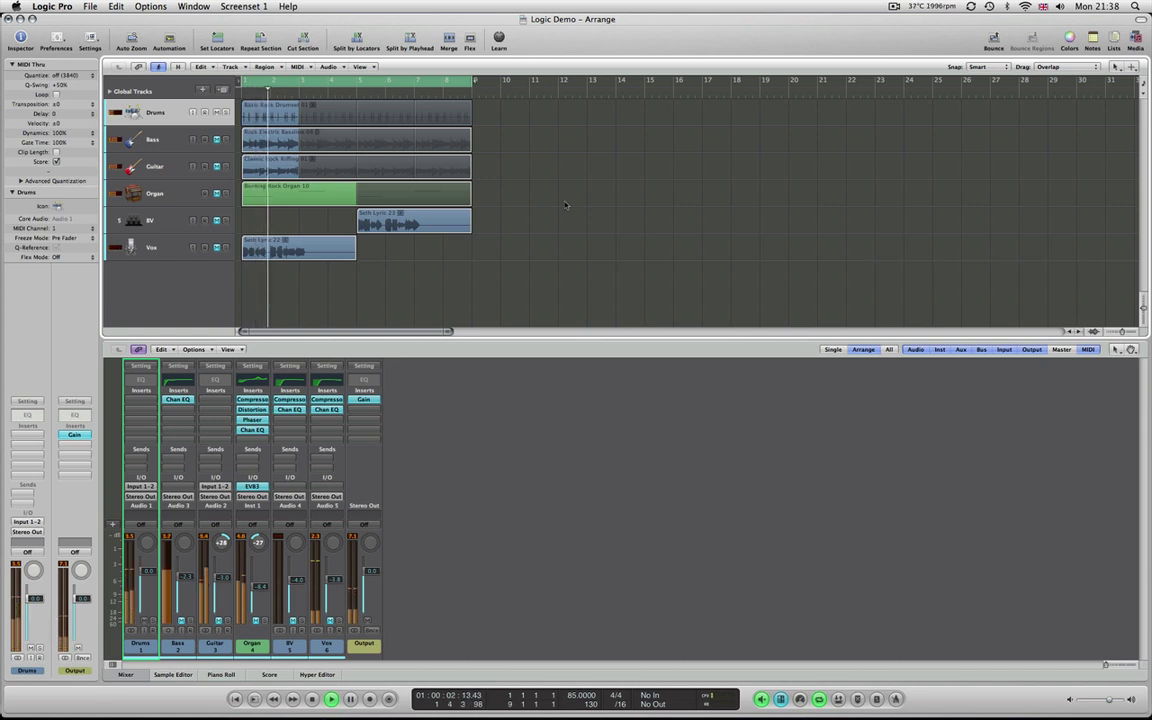
# Unmute the Bass track and inspect its Channel EQ curve during playback, closing the plug-in window when done
pyautogui.click(217, 141)
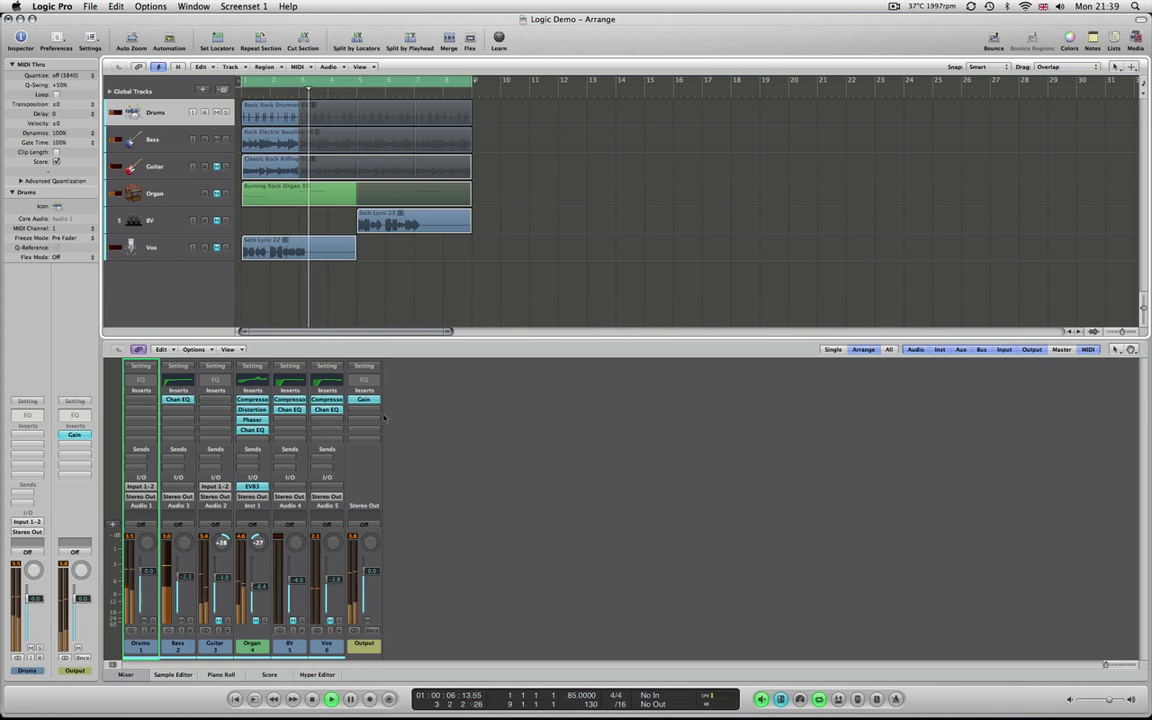
pyautogui.click(178, 399)
pyautogui.moveTo(145, 63); pyautogui.dragTo(647, 115)
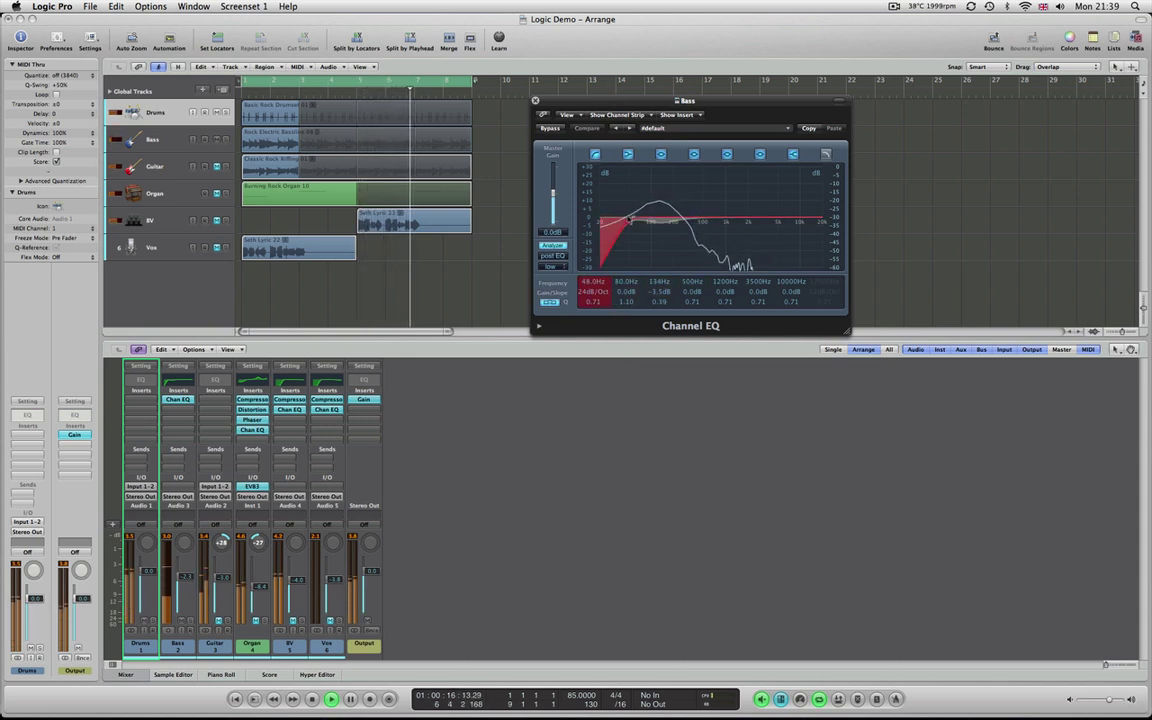
pyautogui.click(535, 100)
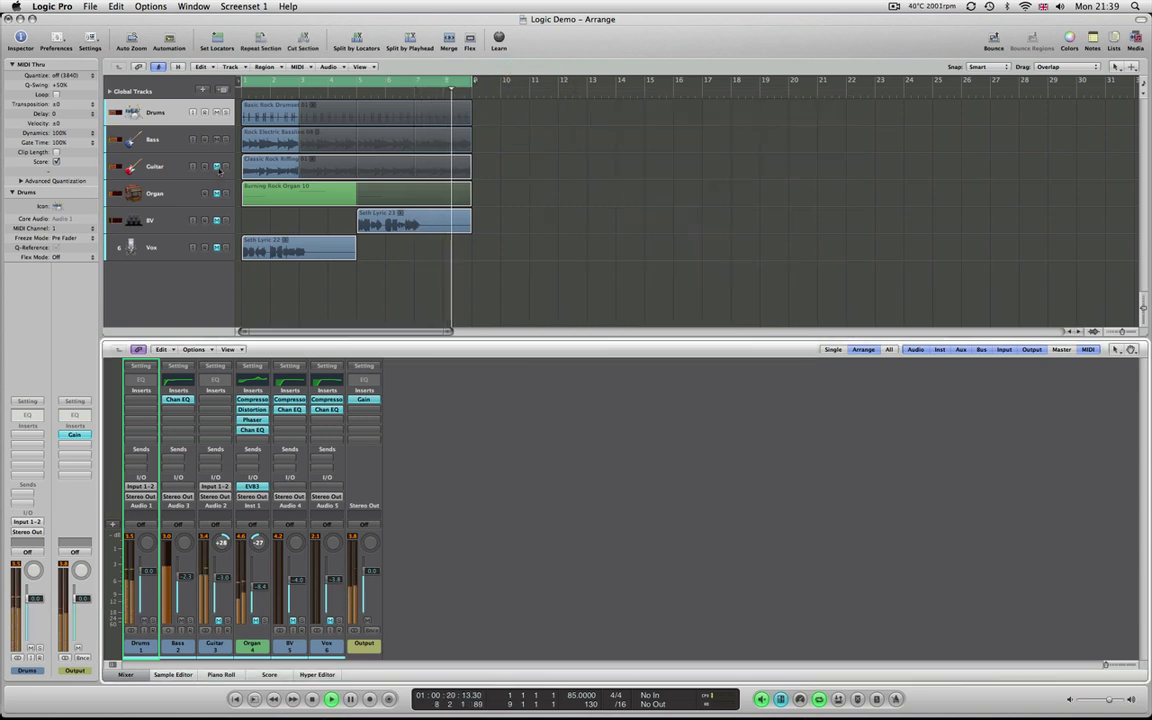
# Bring the Guitar, Organ, Vox and BV tracks back into the mix one by one by unmuting them
pyautogui.click(217, 166)
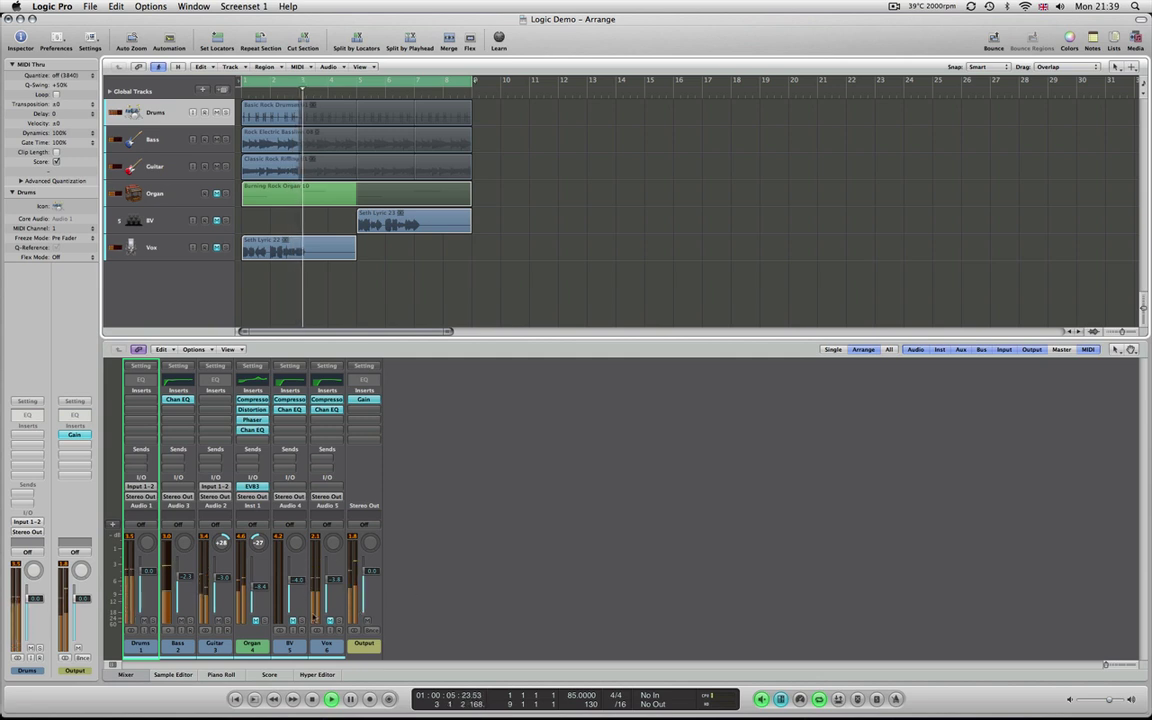
pyautogui.click(257, 618)
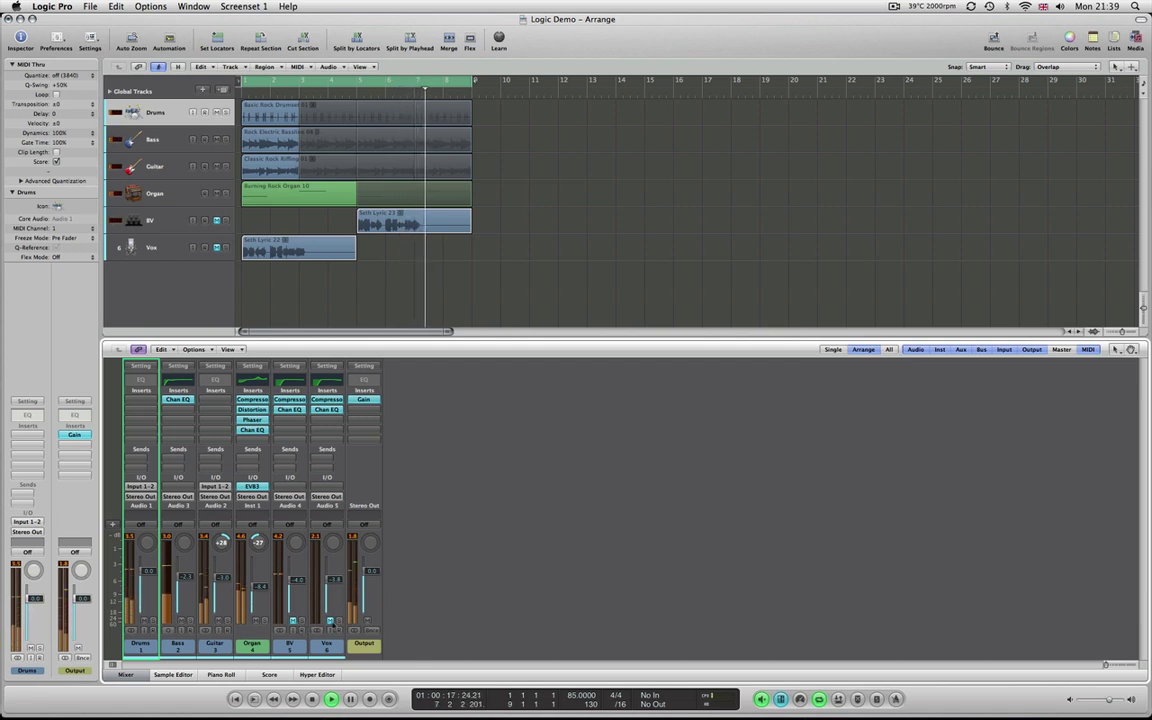
pyautogui.click(330, 621)
pyautogui.click(330, 621)
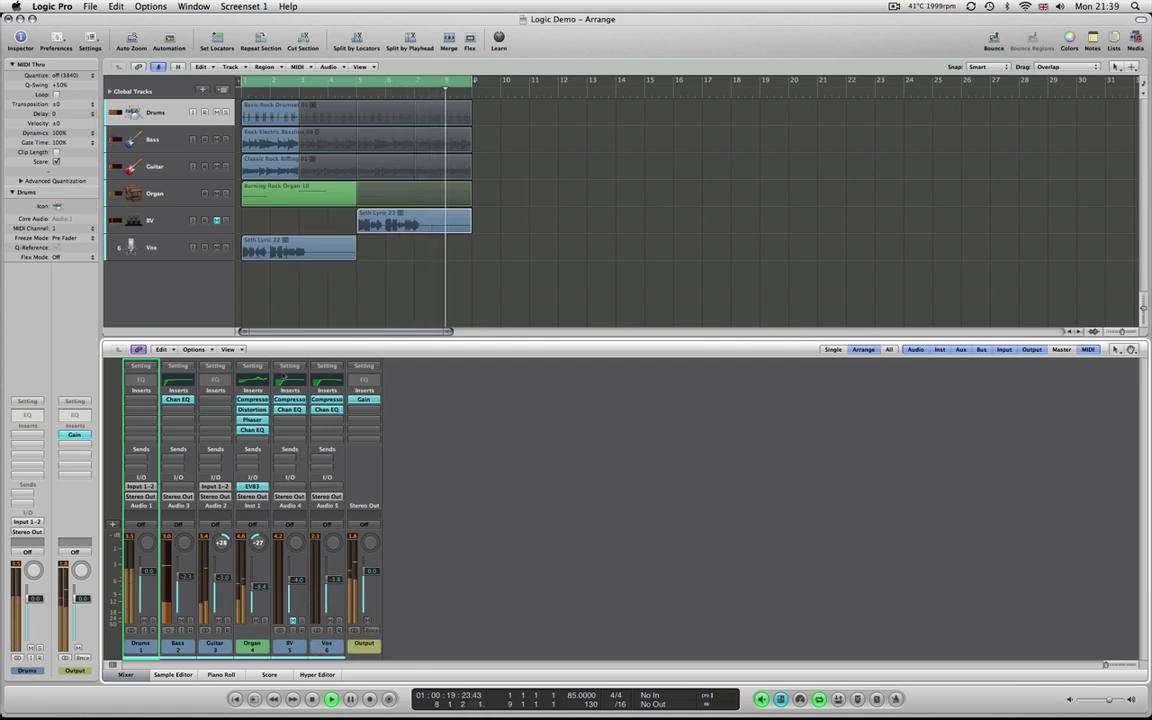
pyautogui.click(293, 621)
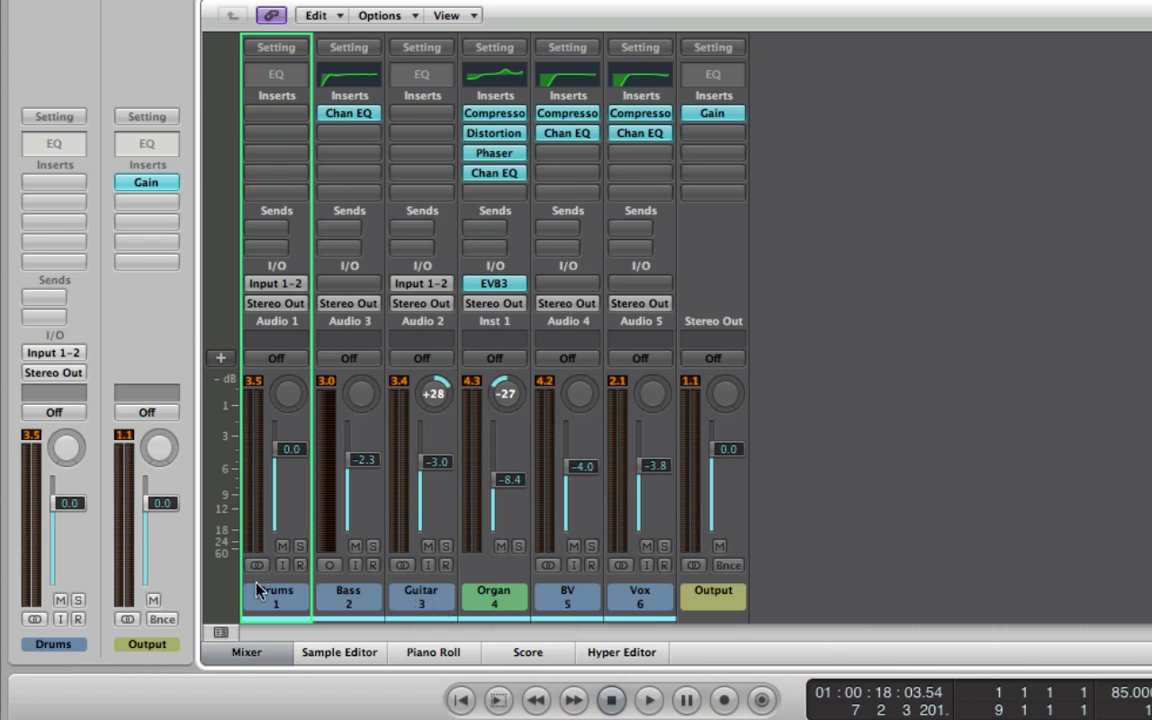
# Select the Guitar and Organ channel strips as one pair, and the BV and Vox strips as another
pyautogui.click(411, 596)
pyautogui.keyDown('shift'); pyautogui.click(490, 594); pyautogui.keyUp('shift')
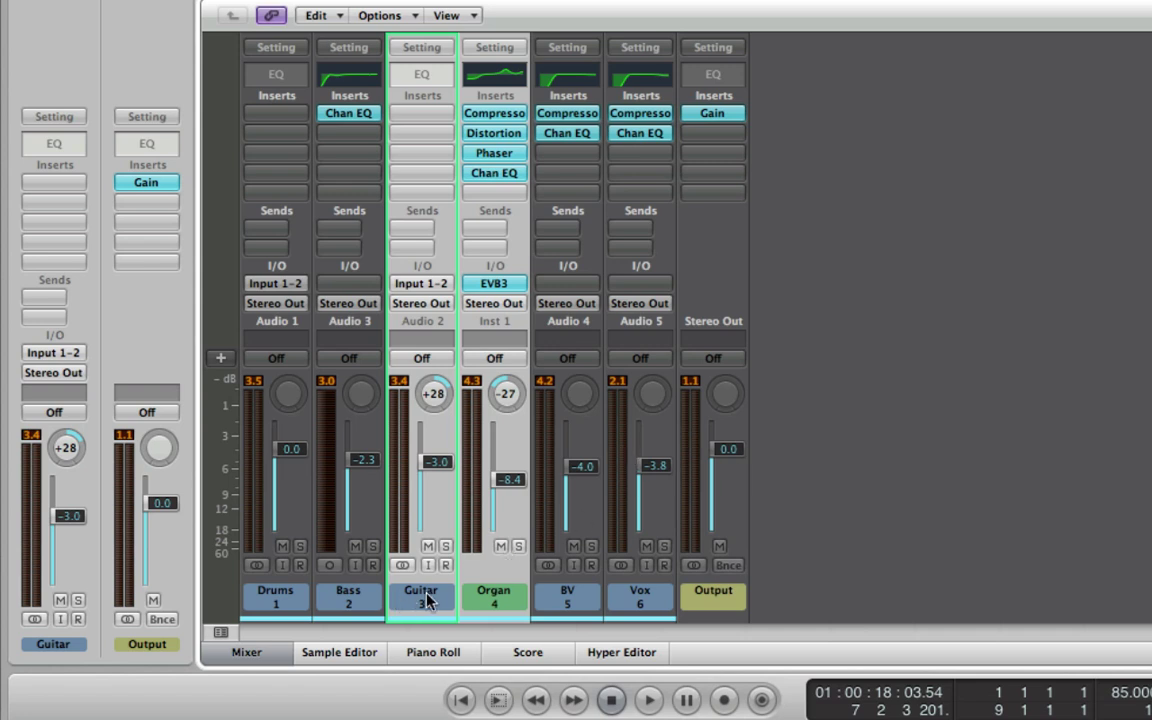
pyautogui.click(567, 598)
pyautogui.keyDown('shift'); pyautogui.click(640, 596); pyautogui.keyUp('shift')
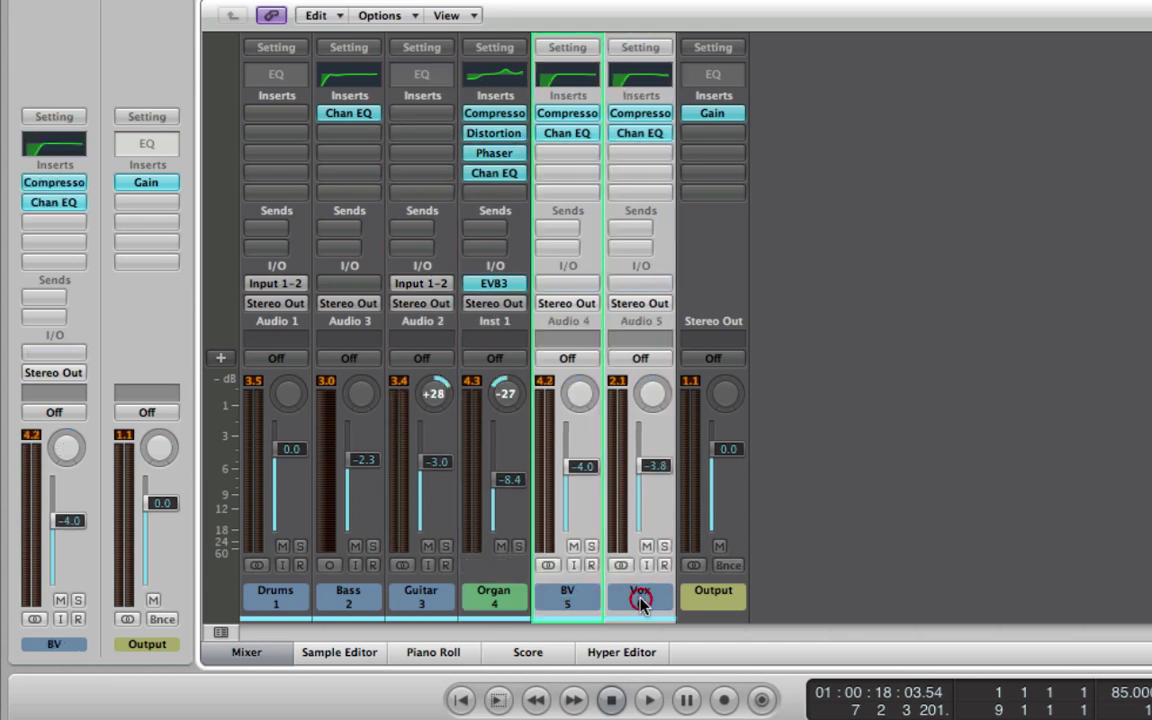
# Route the outputs of the Guitar and Organ channels together to Bus 1 and deselect the channels
pyautogui.click(427, 598)
pyautogui.keyDown('shift'); pyautogui.click(494, 596); pyautogui.keyUp('shift')
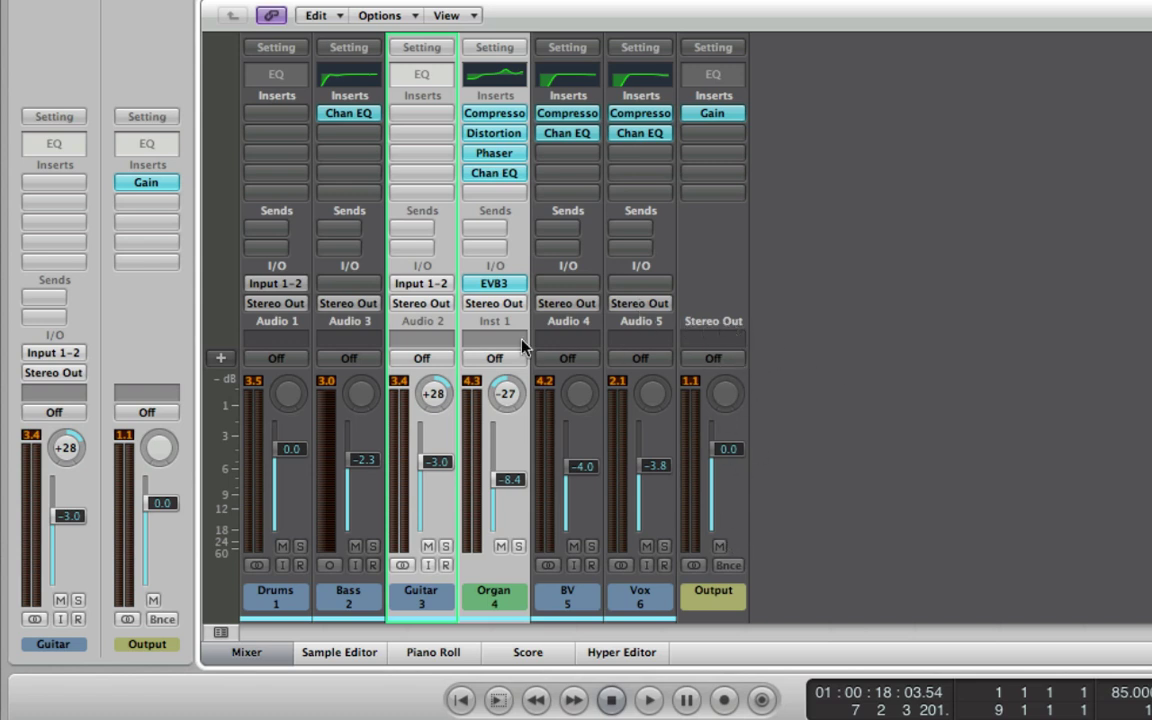
pyautogui.click(429, 305)
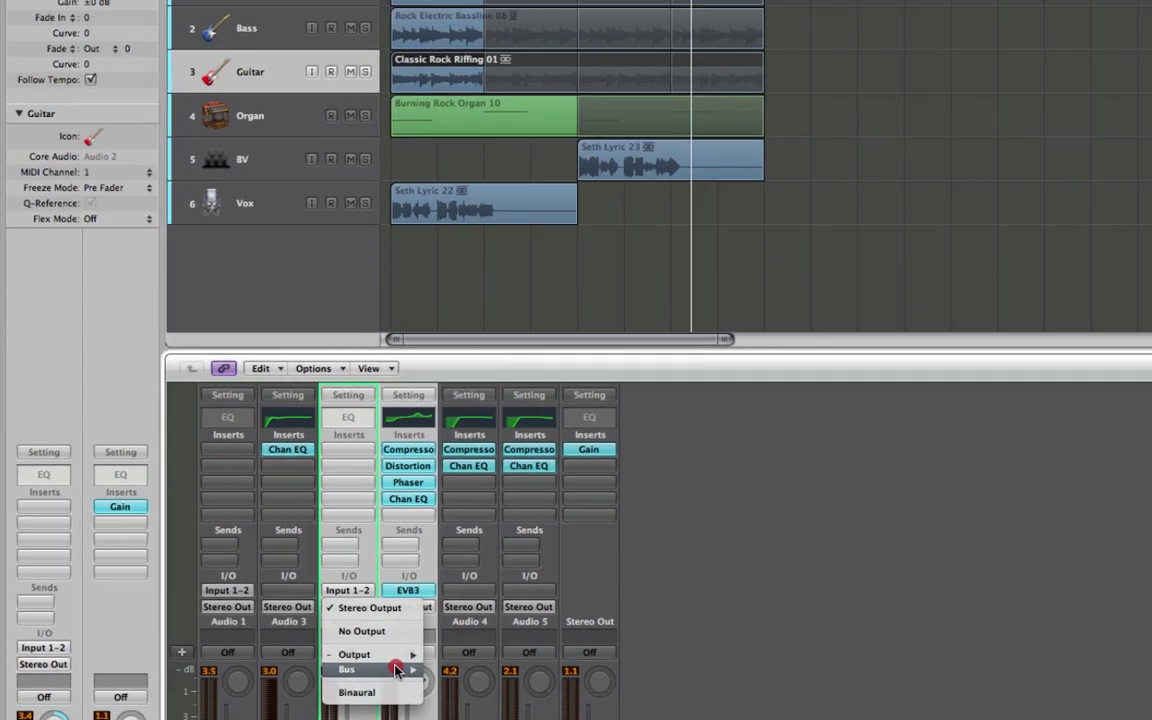
pyautogui.moveTo(480, 379)
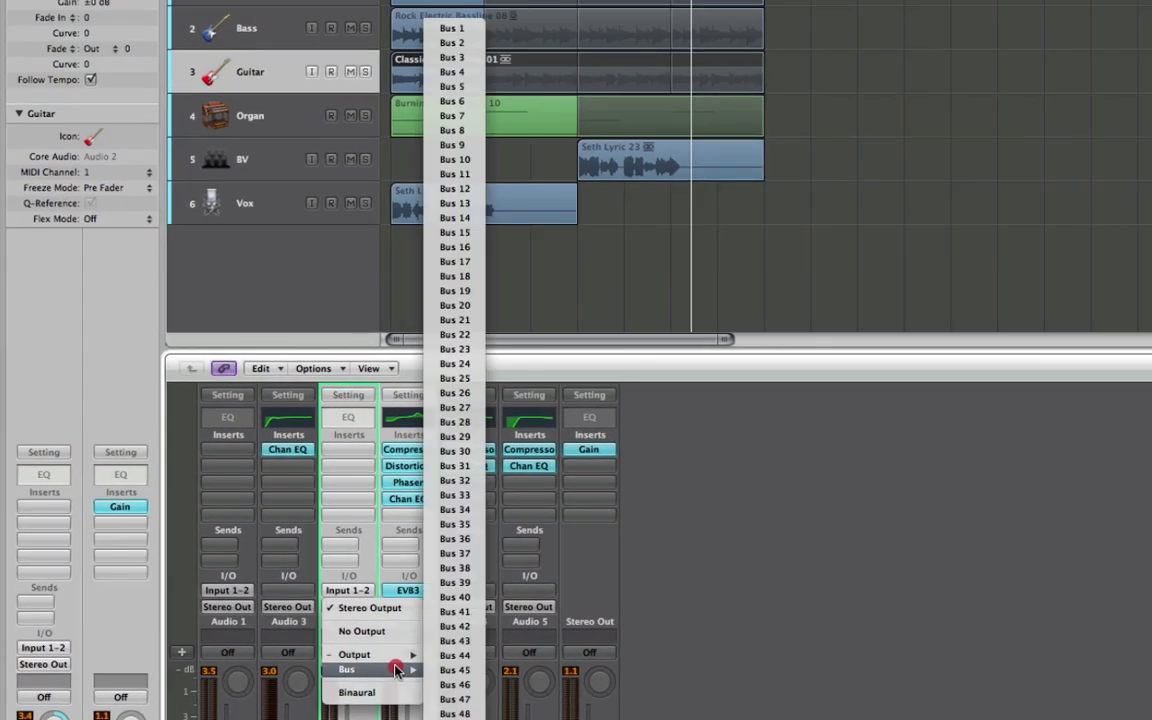
pyautogui.click(460, 27)
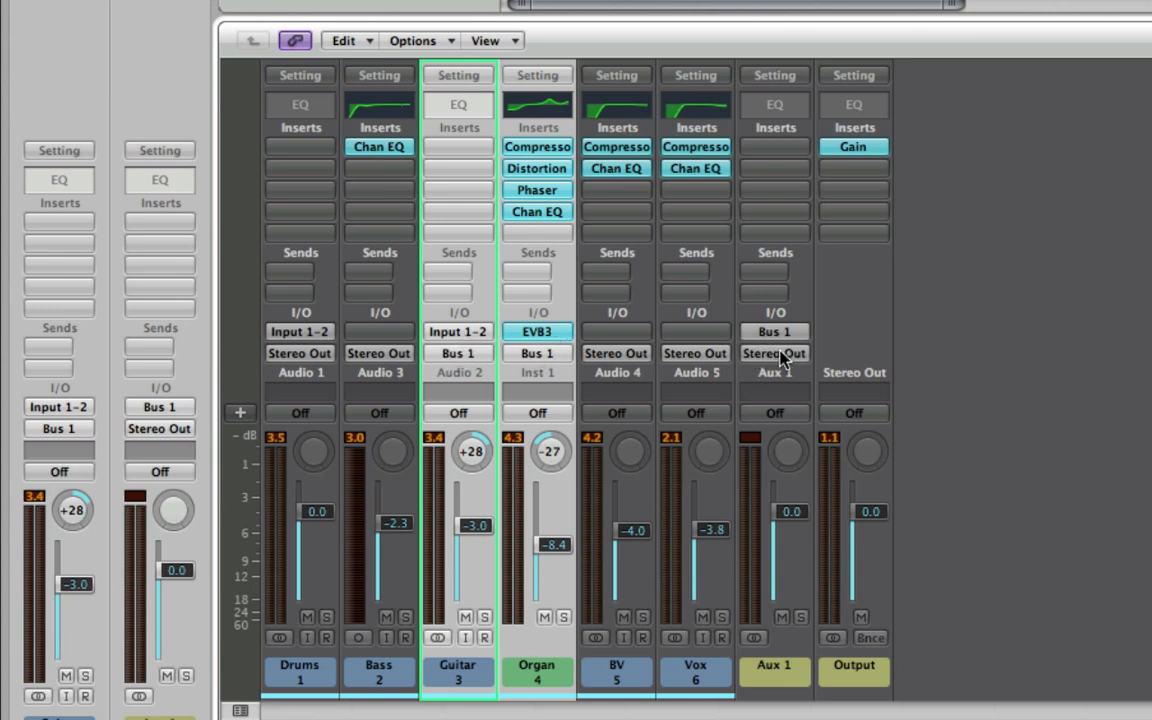
pyautogui.click(995, 420)
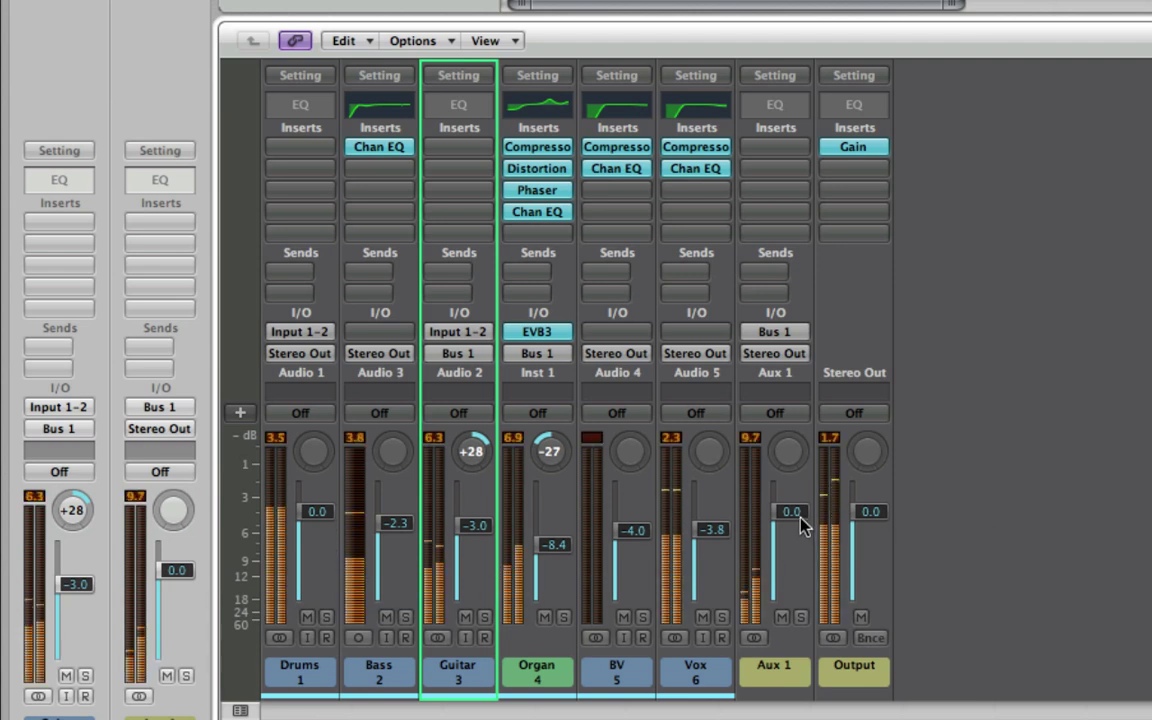
# Pull the Aux 1 fader down to silence during playback and reset it to 0.0 dB
pyautogui.moveTo(805, 517); pyautogui.dragTo(797, 603)
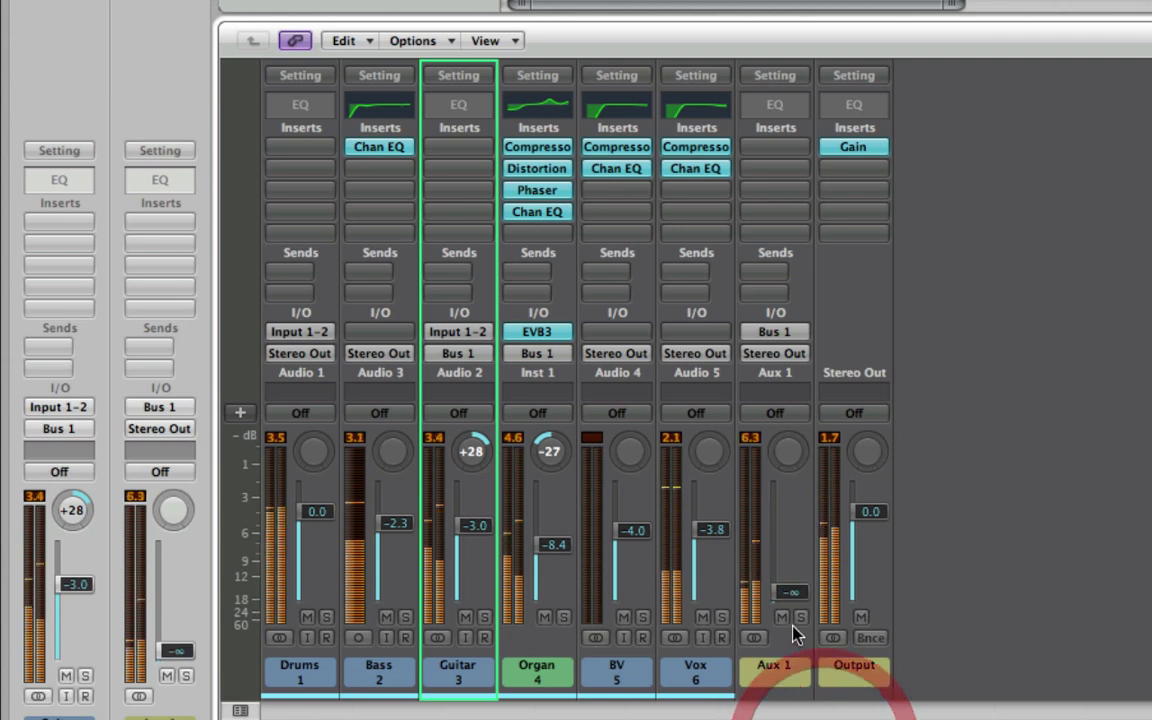
pyautogui.keyDown('alt'); pyautogui.click(797, 603); pyautogui.keyUp('alt')
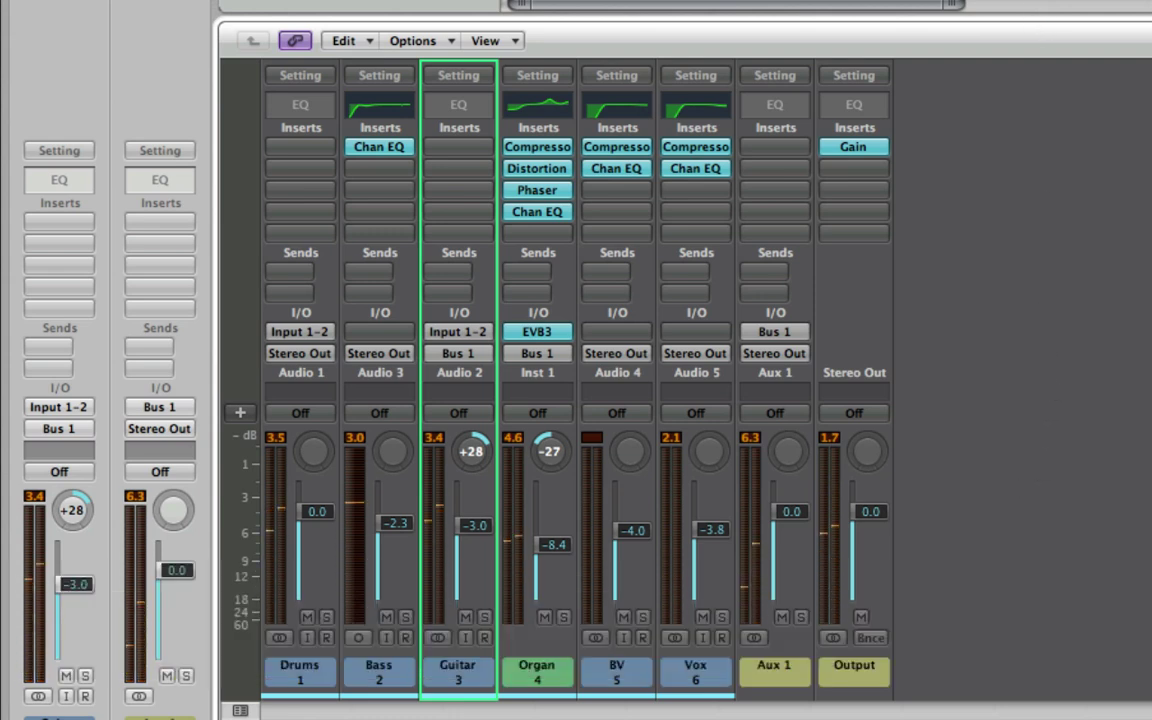
pyautogui.click(1087, 320)
# Insert a Channel EQ on the Aux 1 channel and remove it again
pyautogui.click(772, 104)
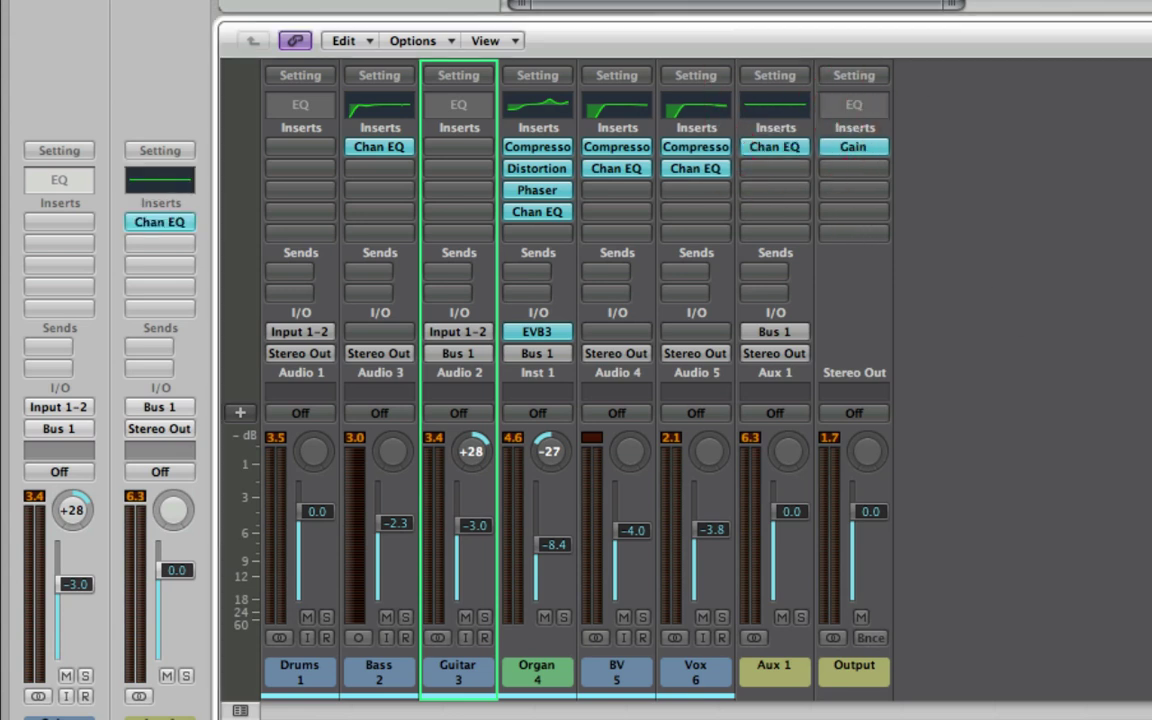
pyautogui.click(774, 148)
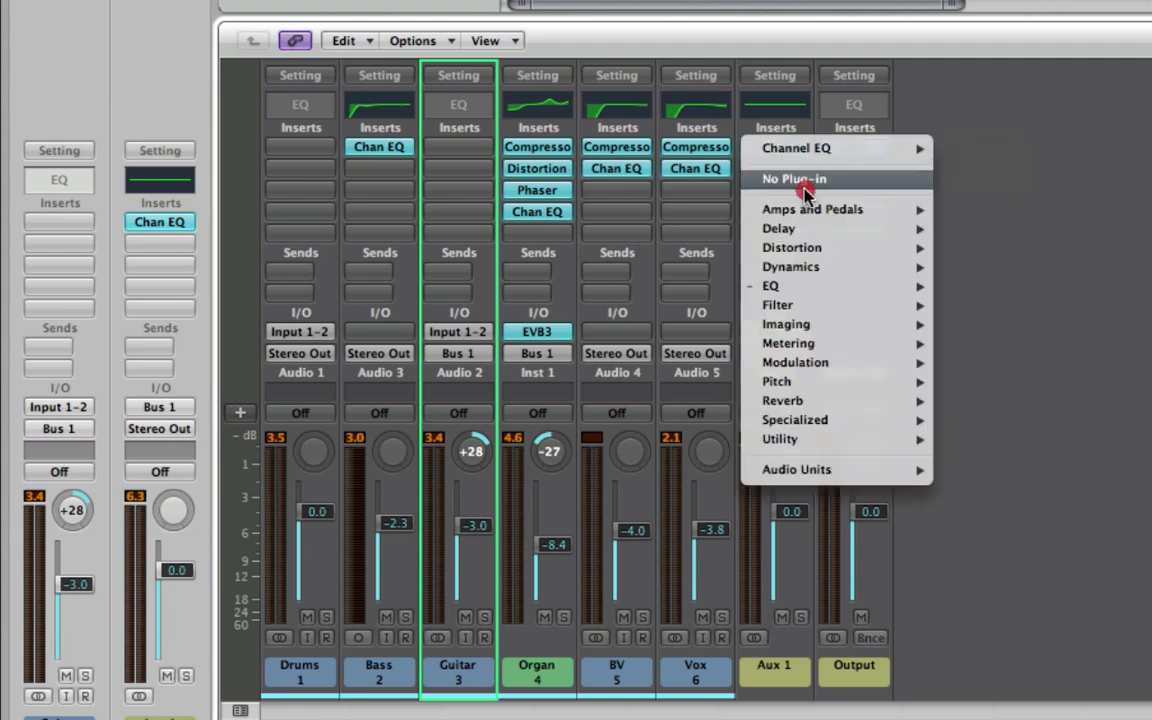
pyautogui.click(800, 180)
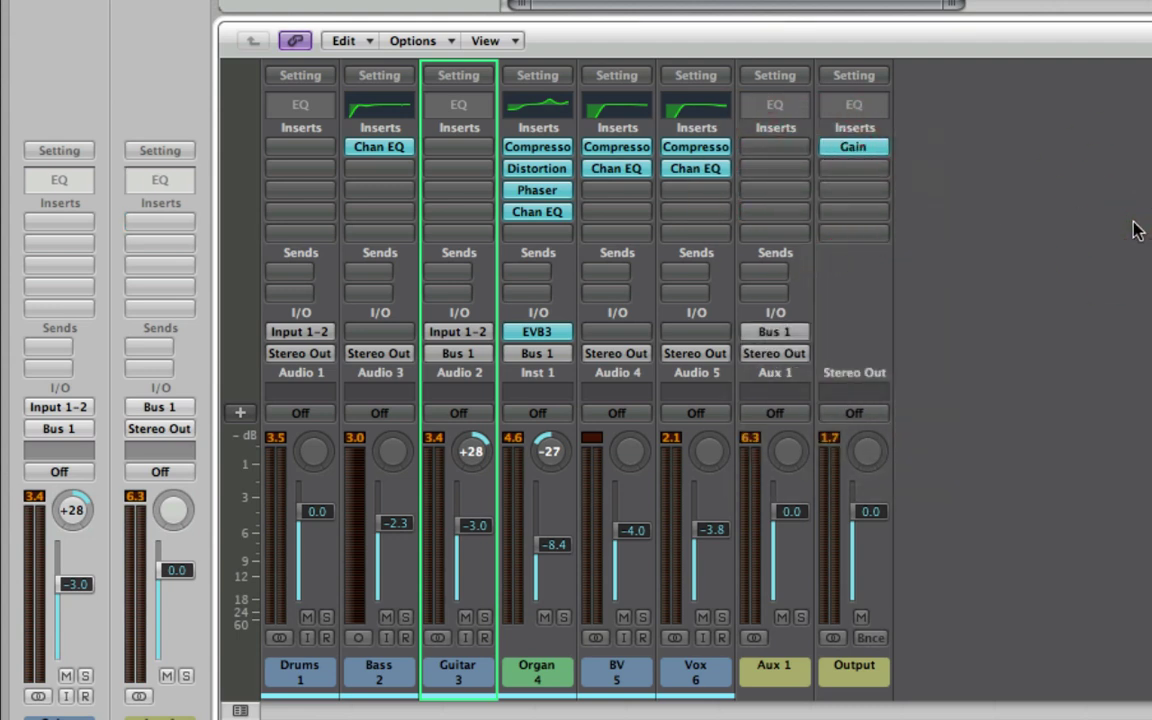
# Rename the Aux 1 channel as "G & O"
pyautogui.doubleClick(779, 670)
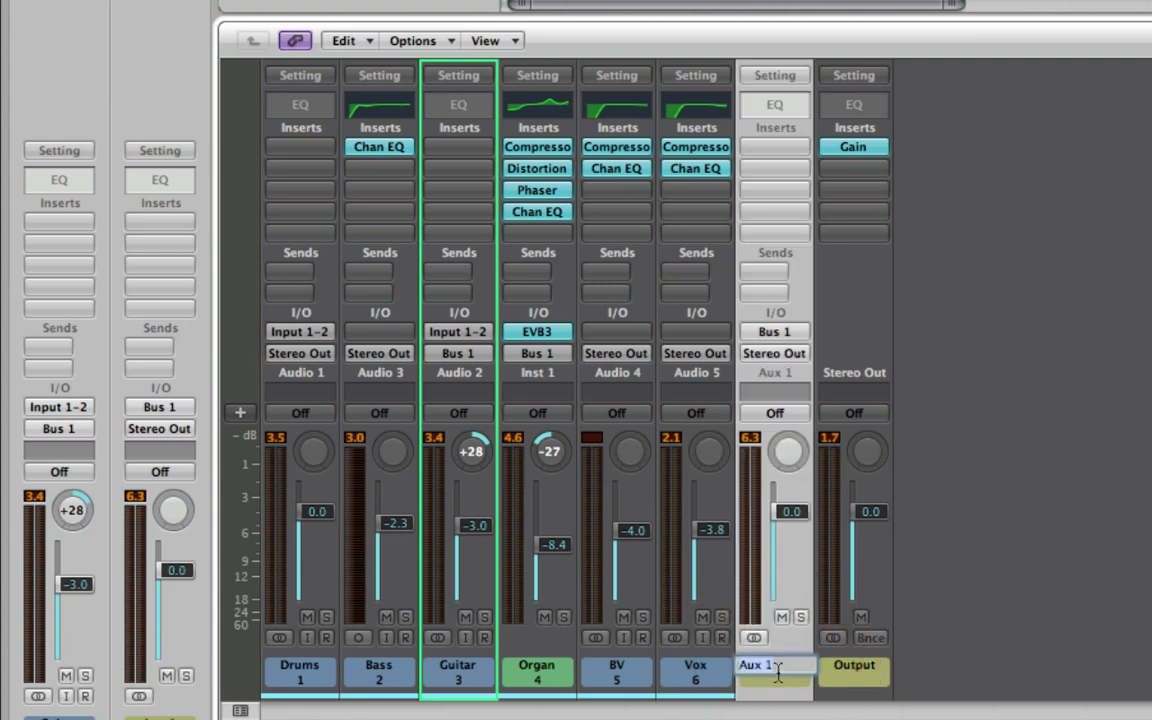
pyautogui.write('G & O')
pyautogui.press('Return')
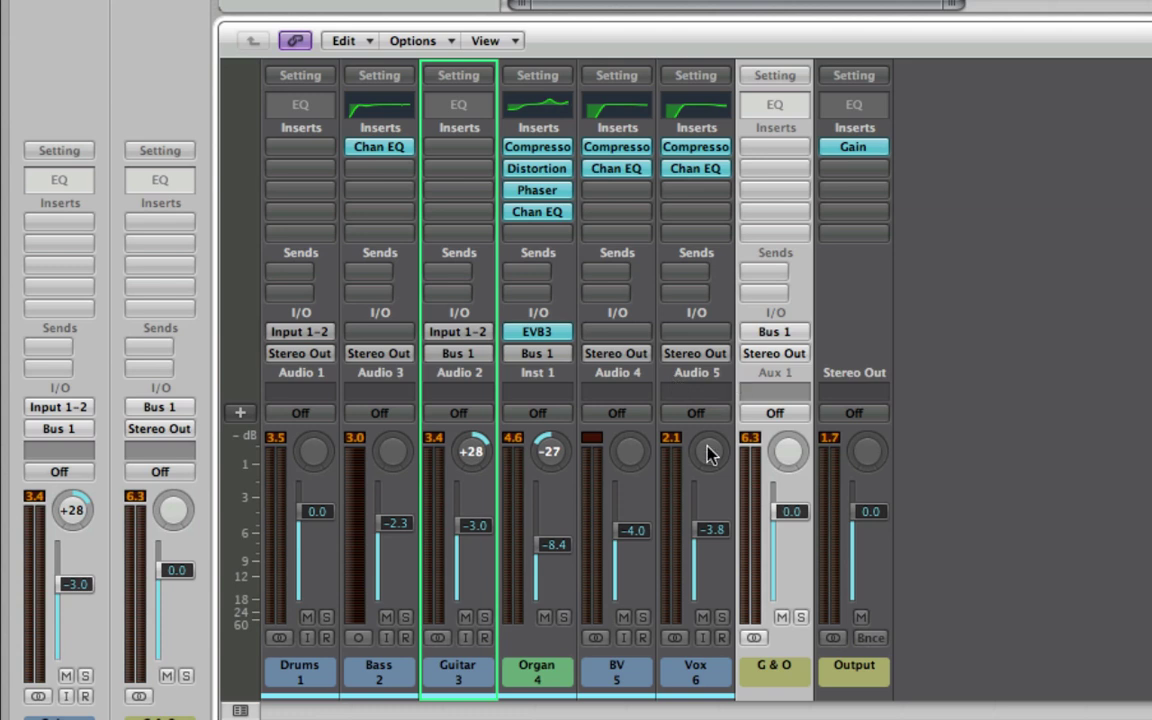
pyautogui.click(1023, 503)
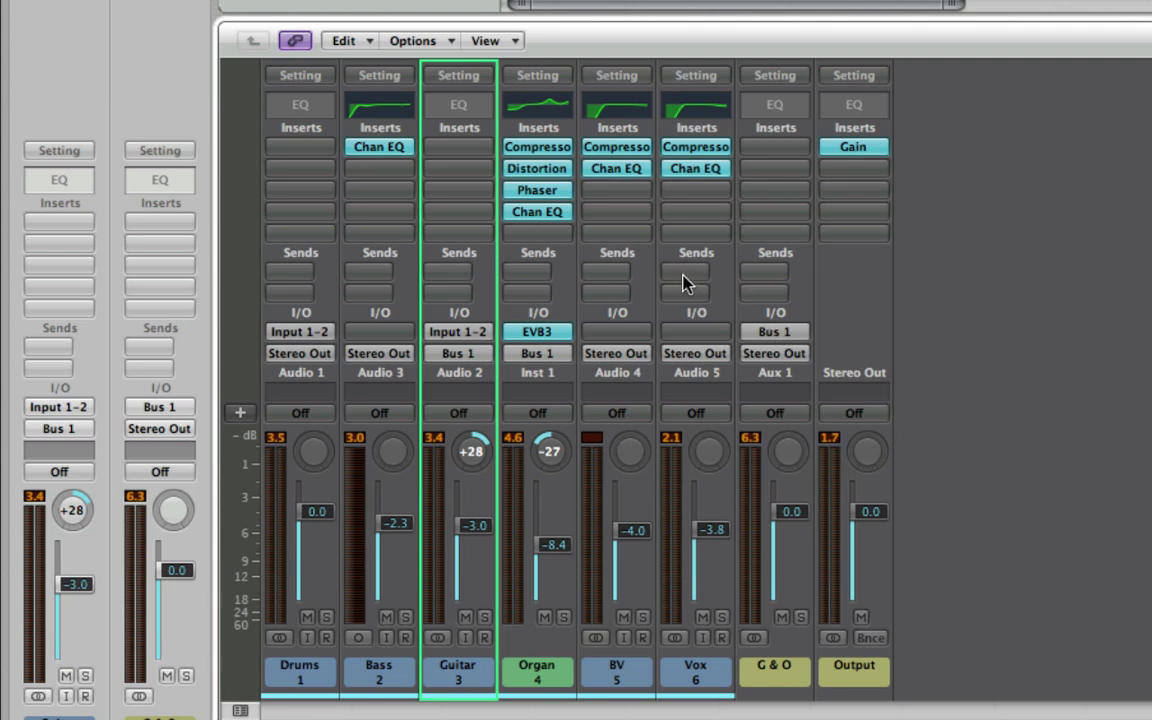
# Add a Bus 2 send on the Vox channel and rename the resulting Aux 2 channel as "Room"
pyautogui.moveTo(684, 283); pyautogui.dragTo(872, 195)
pyautogui.click(860, 668)
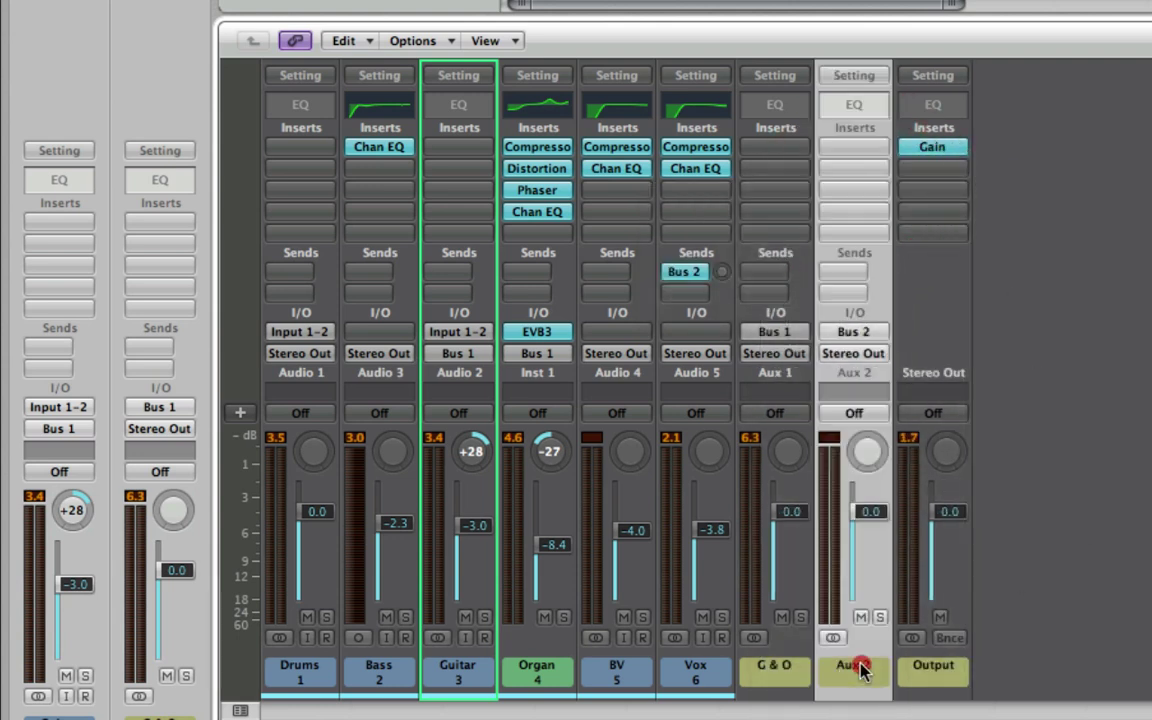
pyautogui.doubleClick(860, 668)
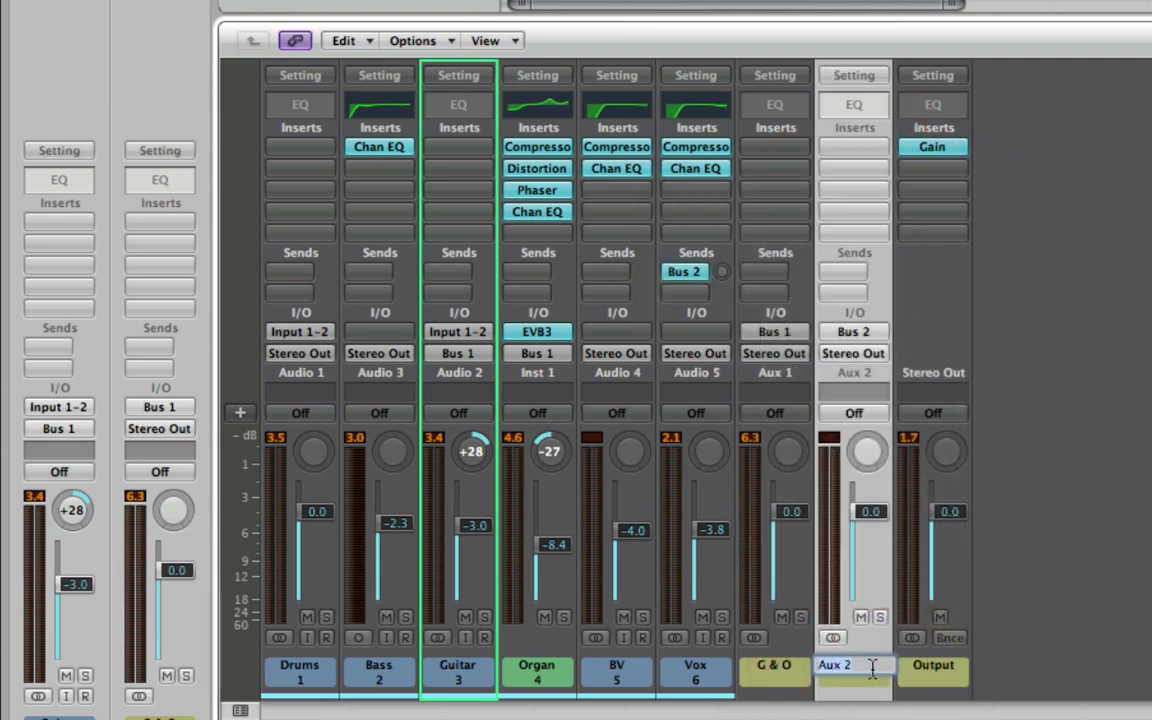
pyautogui.write('Room')
pyautogui.press('Return')
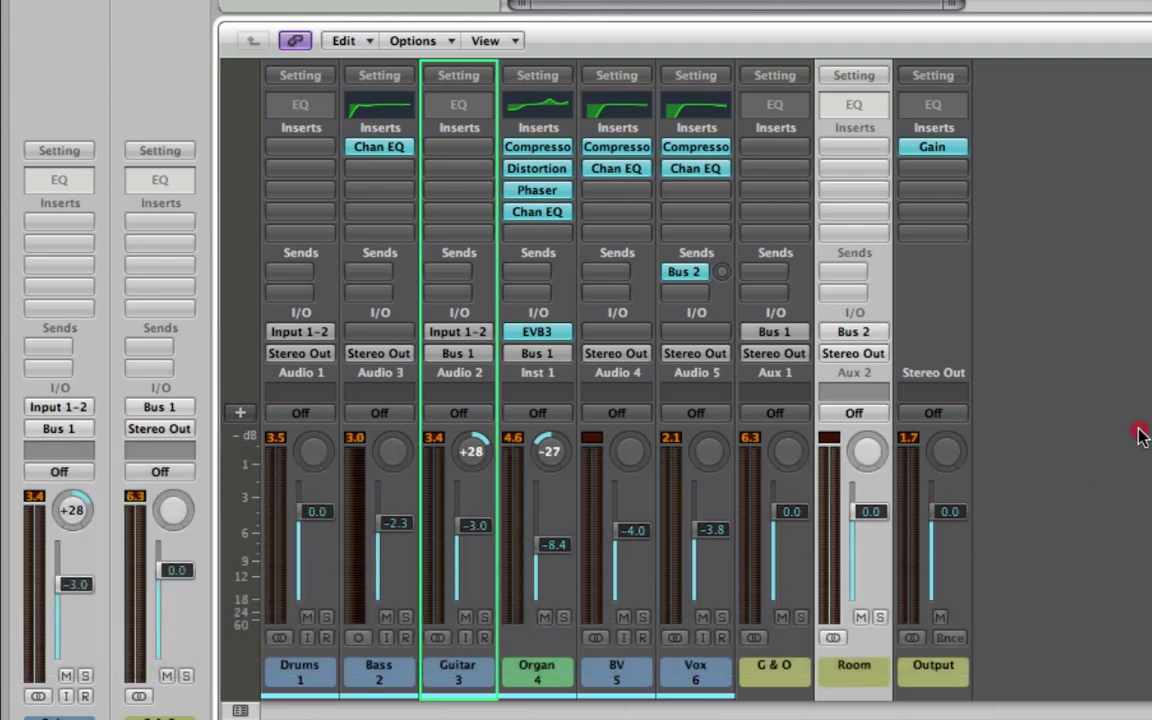
pyautogui.click(1110, 370)
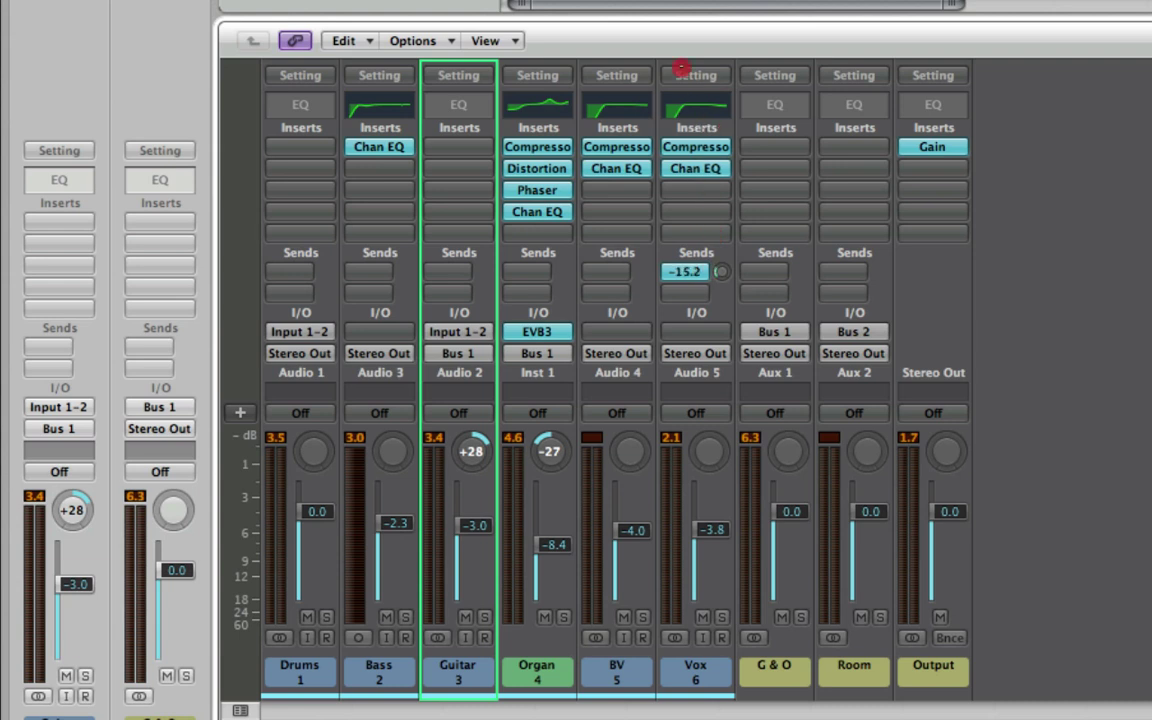
# Turn the Vox channel's Bus 2 send fully down and insert a Space Designer reverb on the Room channel
pyautogui.moveTo(676, 118); pyautogui.dragTo(719, 340)
pyautogui.click(856, 160)
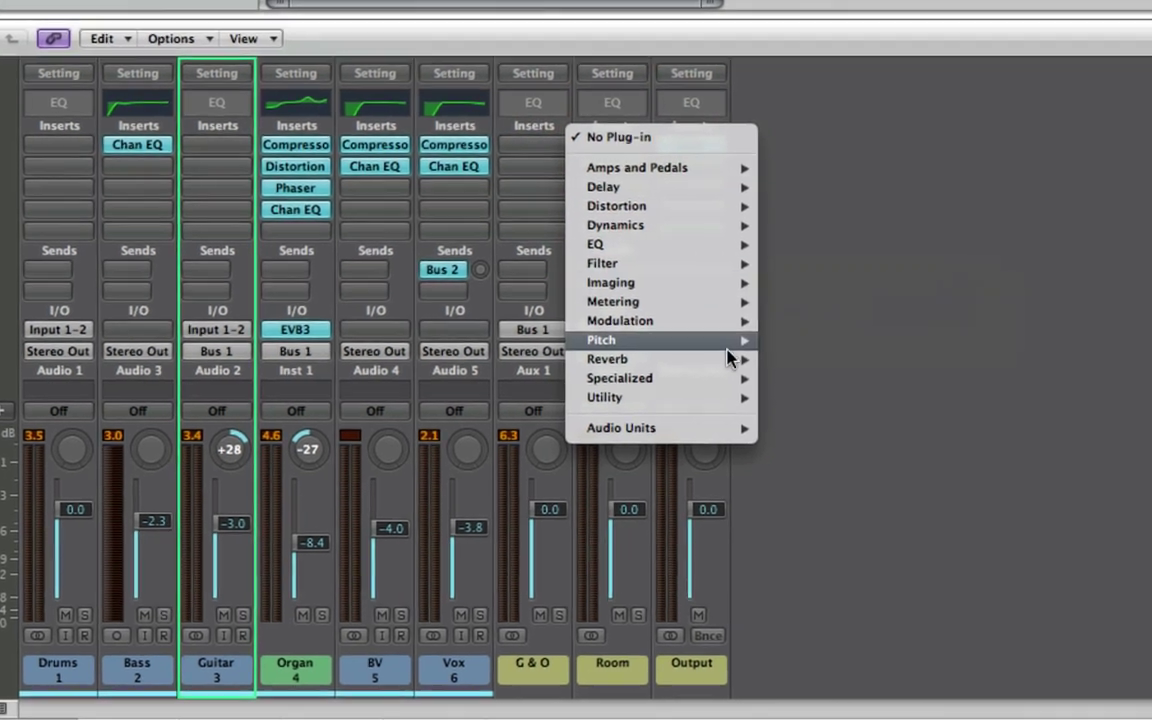
pyautogui.moveTo(735, 364)
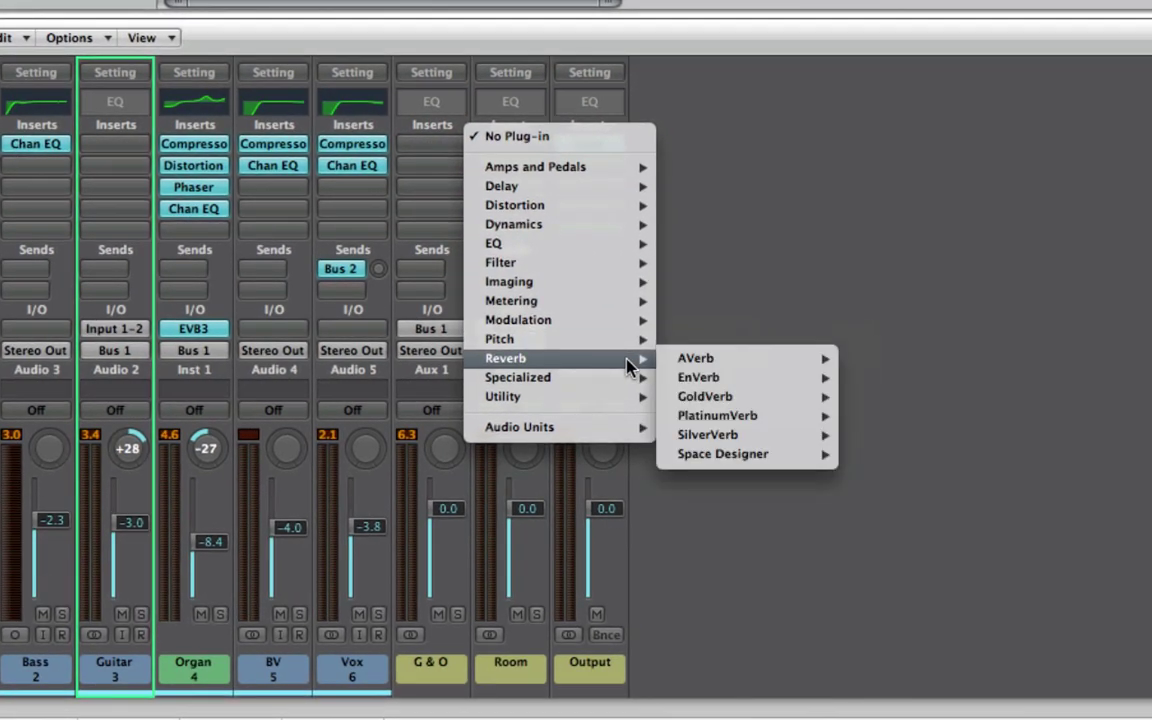
pyautogui.click(884, 456)
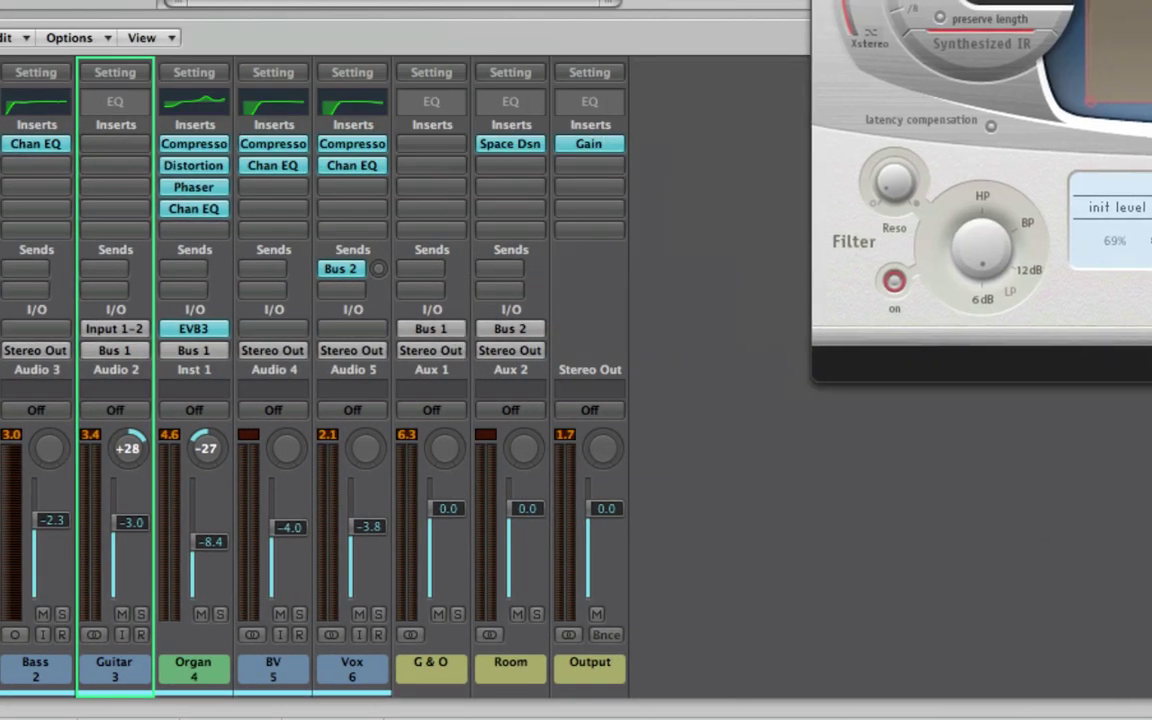
pyautogui.click(476, 60)
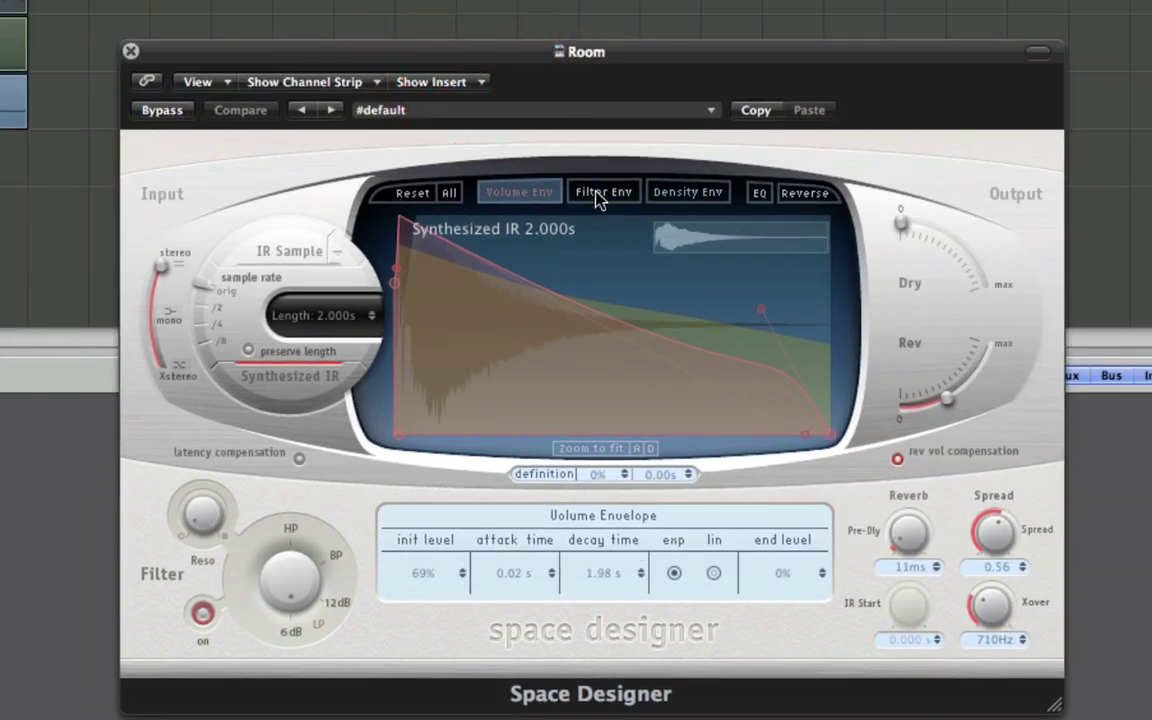
pyautogui.click(510, 115)
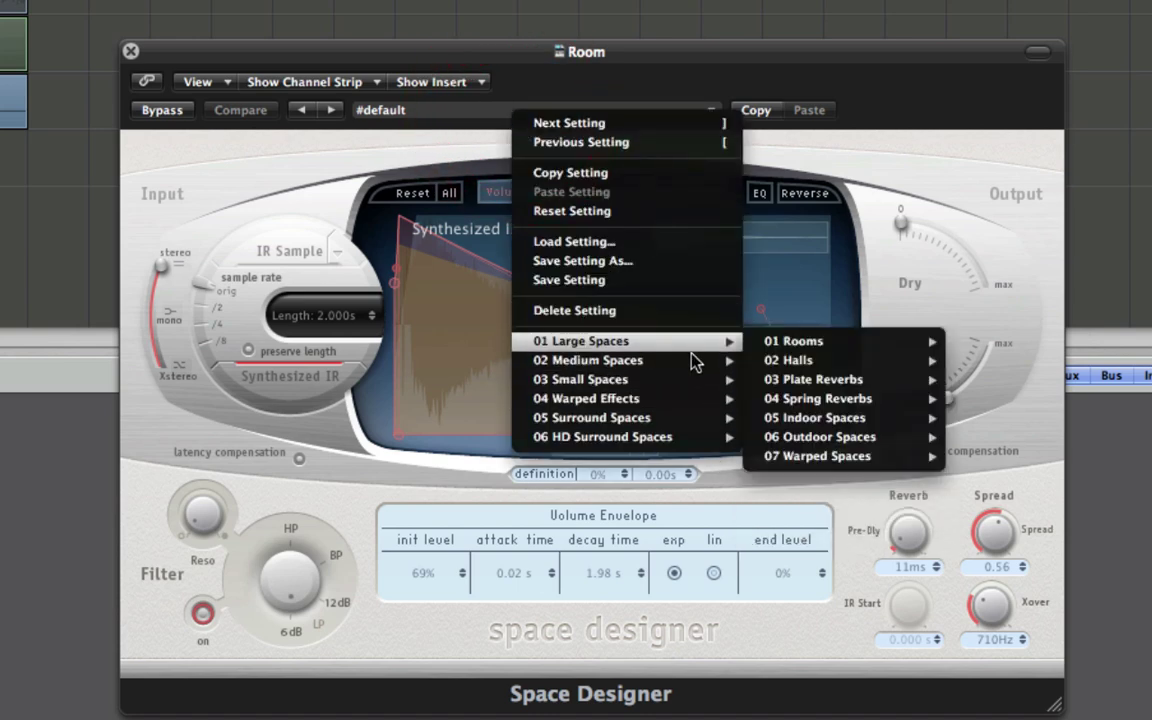
pyautogui.moveTo(688, 386)
pyautogui.moveTo(697, 415)
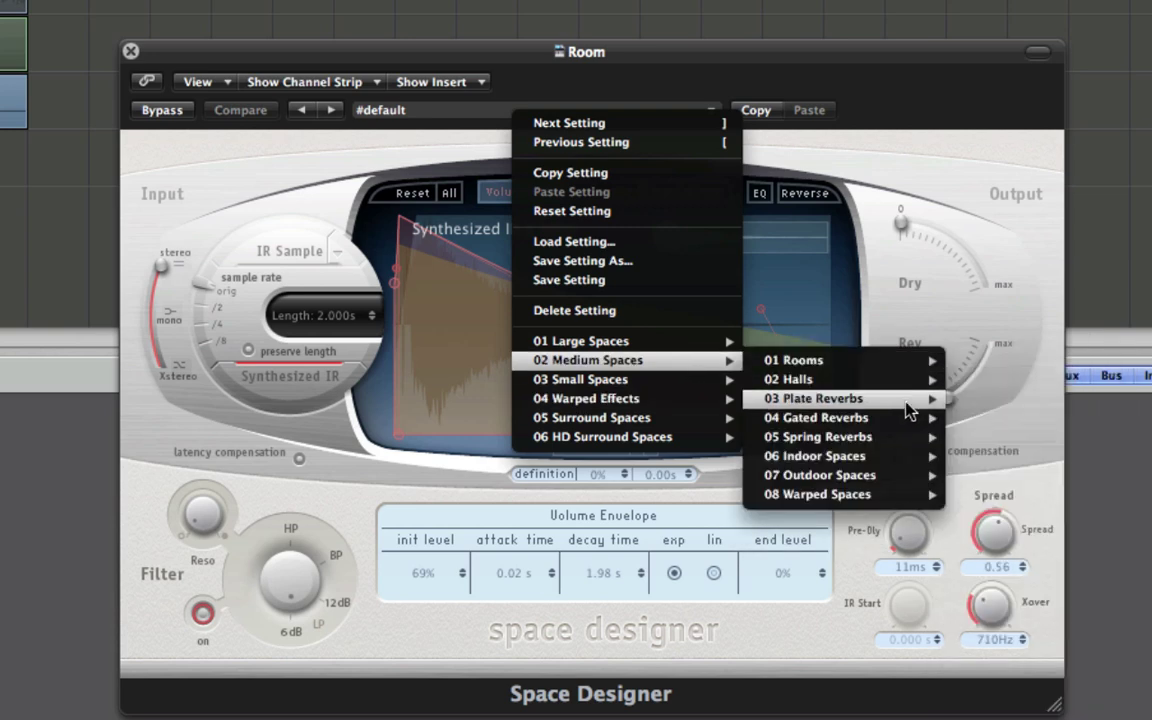
pyautogui.click(728, 80)
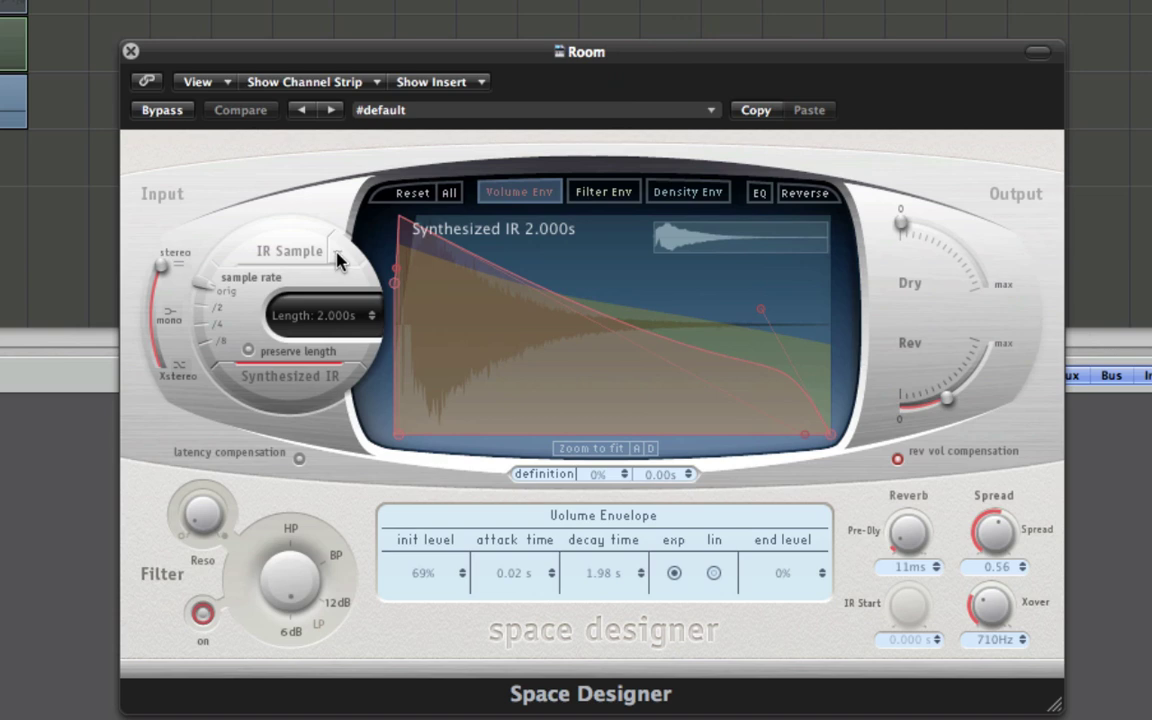
# Load the polished plate impulse response from the UAD 140 Plate folder into the Room channel's Space Designer and close the plug-in window
pyautogui.click(338, 258)
pyautogui.click(386, 257)
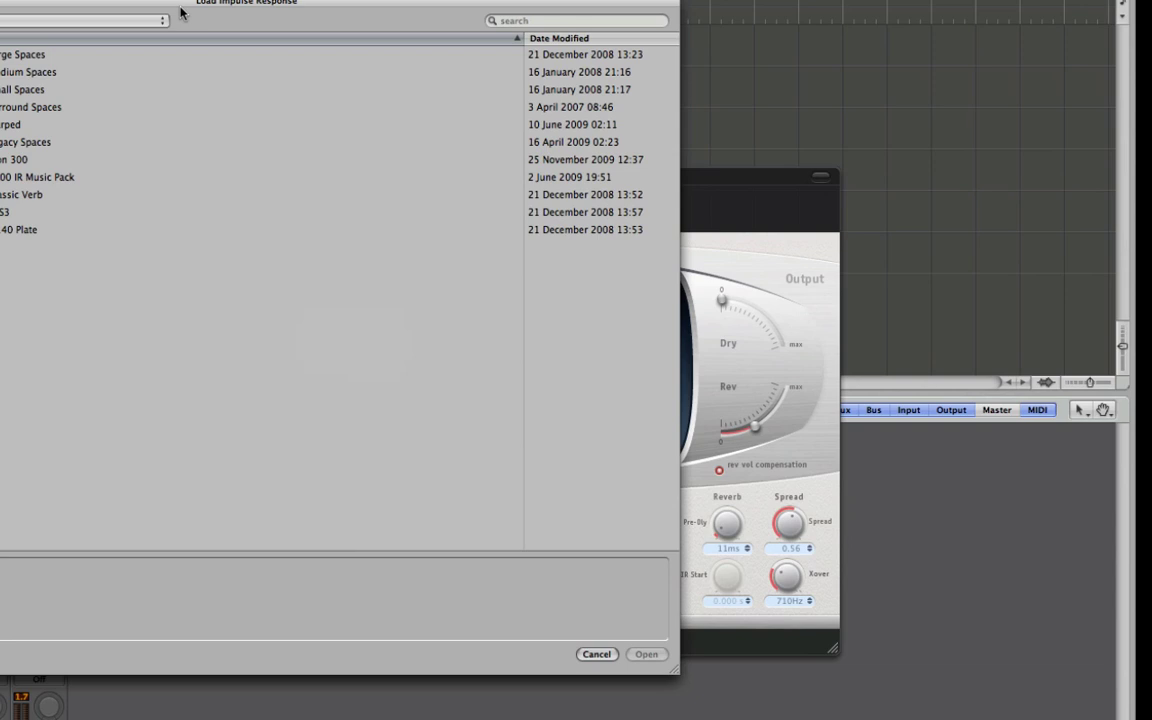
pyautogui.moveTo(182, 12); pyautogui.dragTo(488, 43)
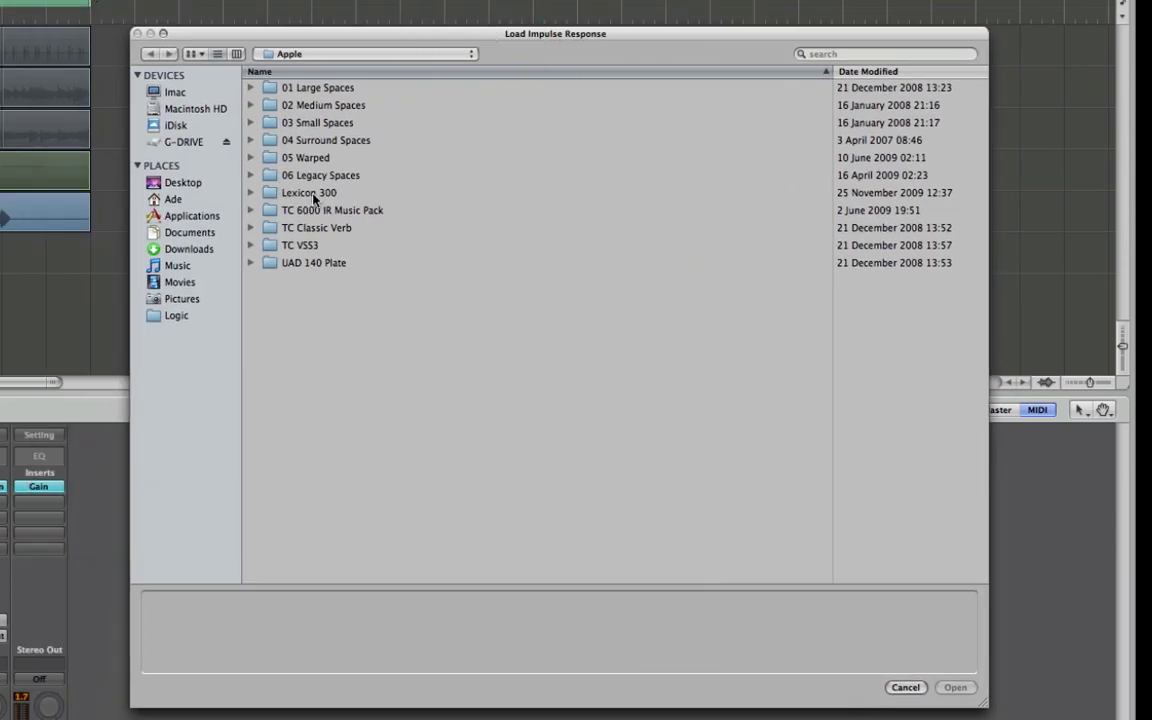
pyautogui.doubleClick(308, 264)
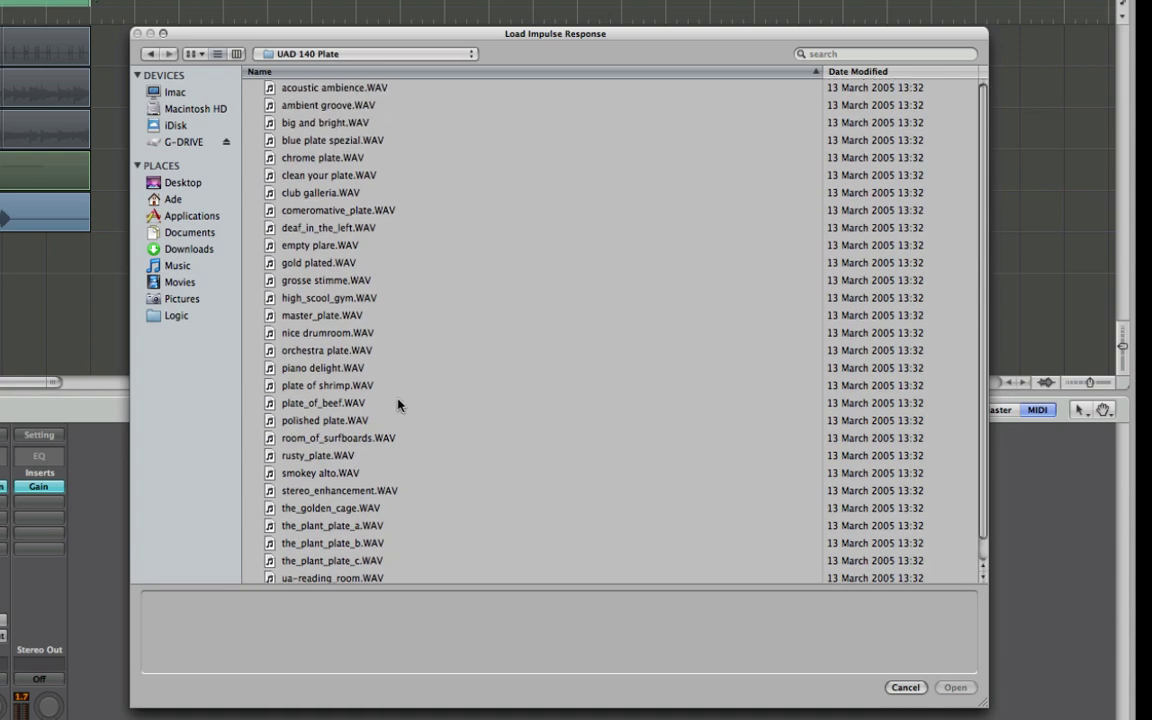
pyautogui.doubleClick(323, 421)
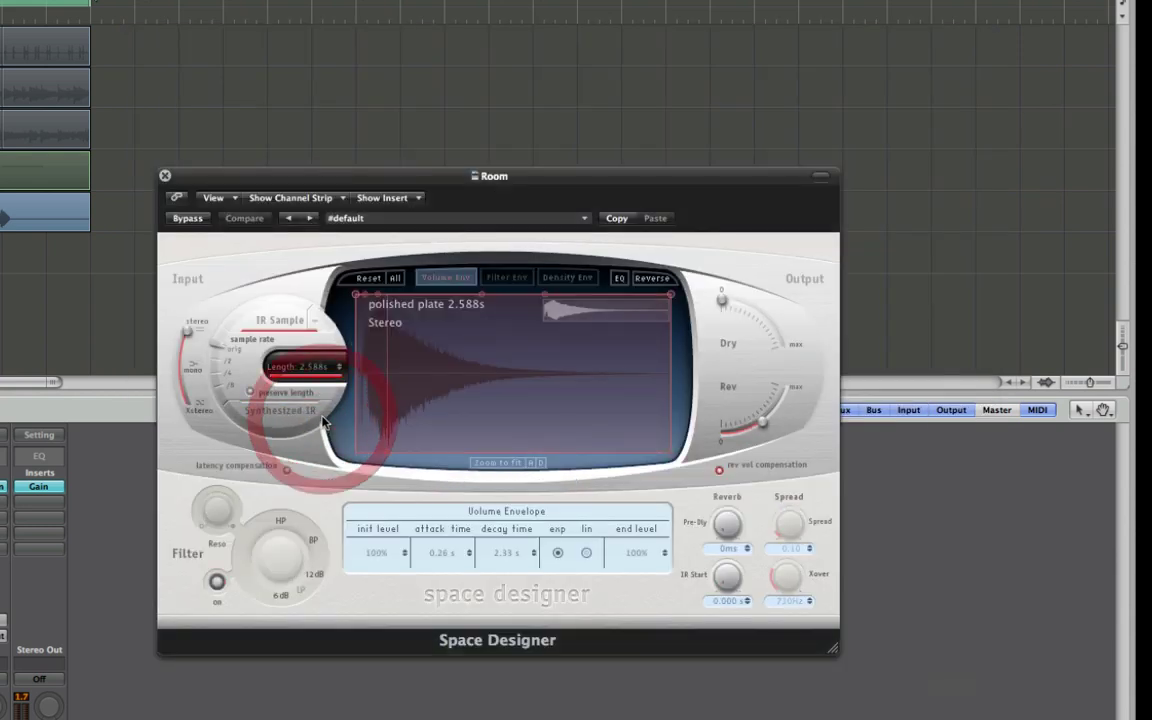
pyautogui.click(165, 176)
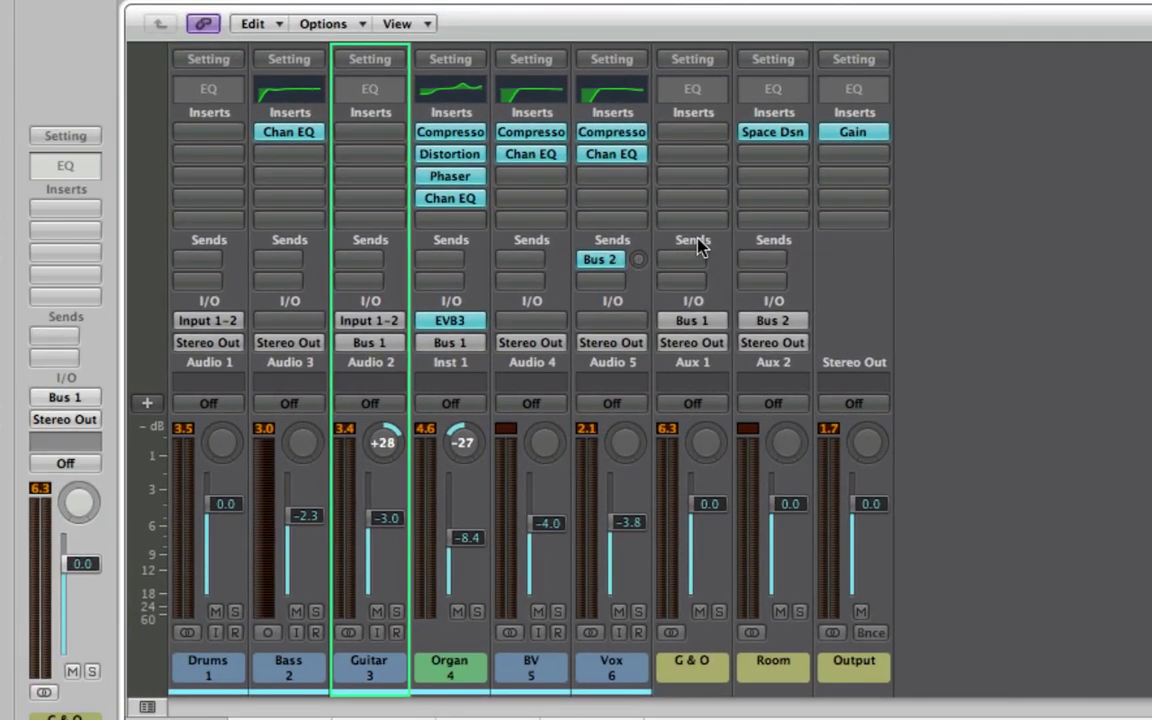
# Play the mix from the start and raise the Vox channel's Bus 2 send to -3.8
pyautogui.press('space')
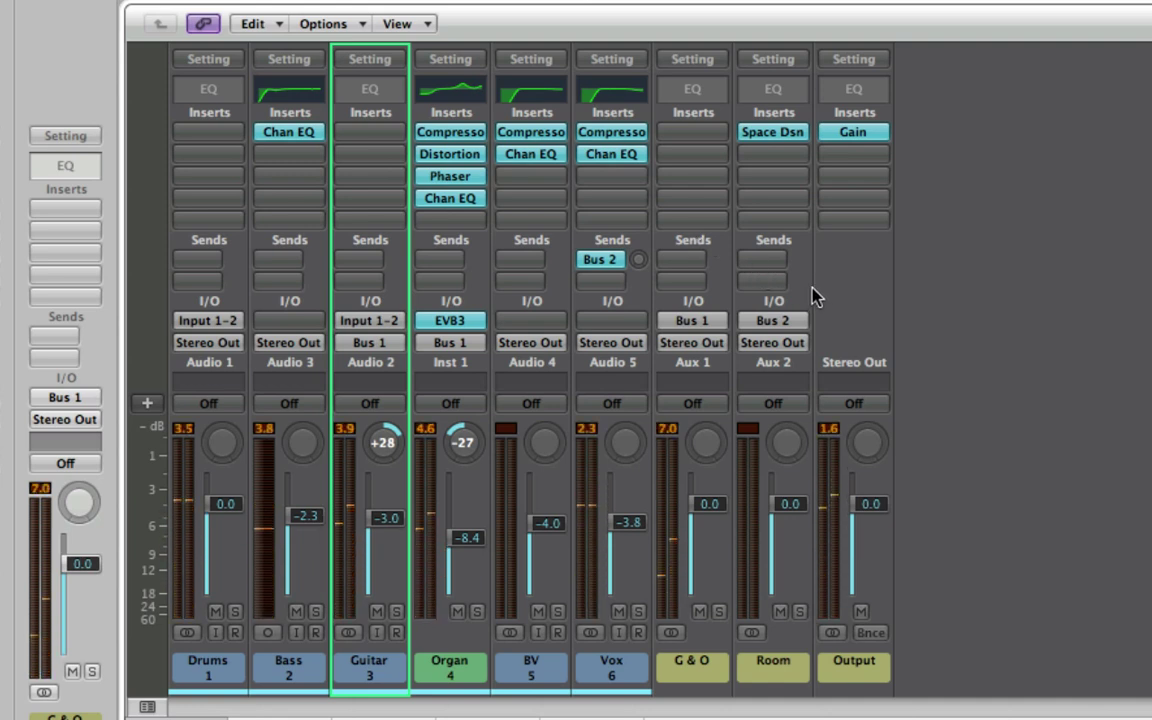
pyautogui.press('Return')
pyautogui.moveTo(640, 268); pyautogui.dragTo(610, 16)
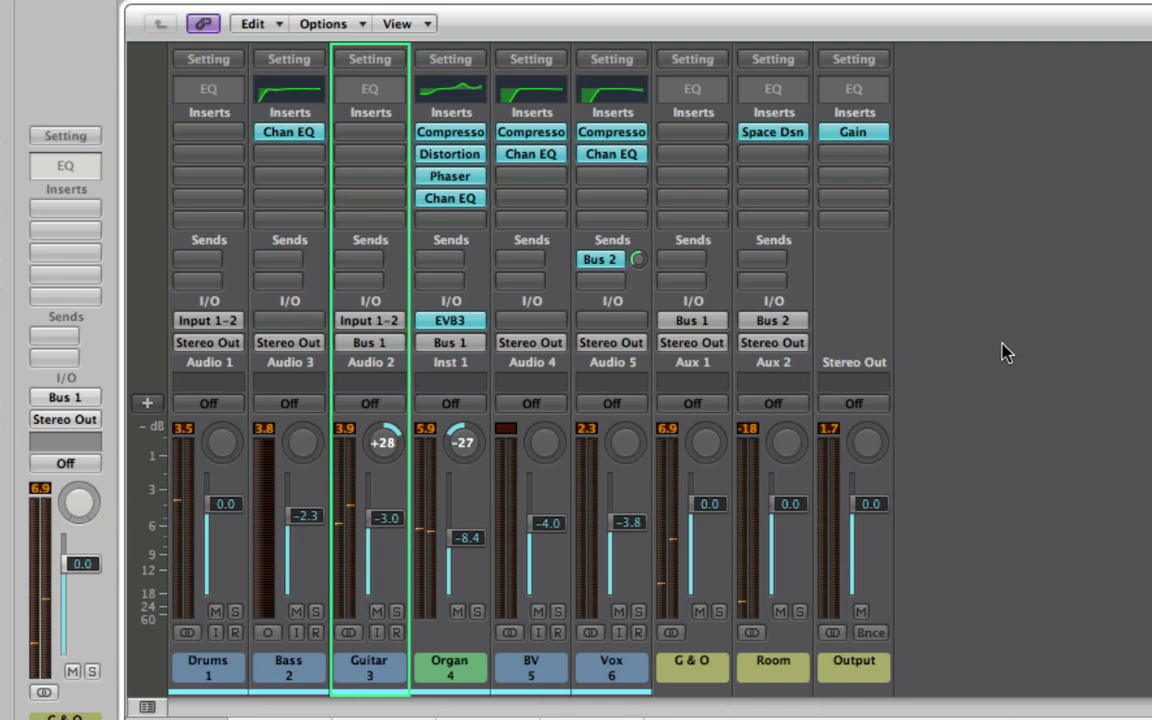
pyautogui.press('Return')
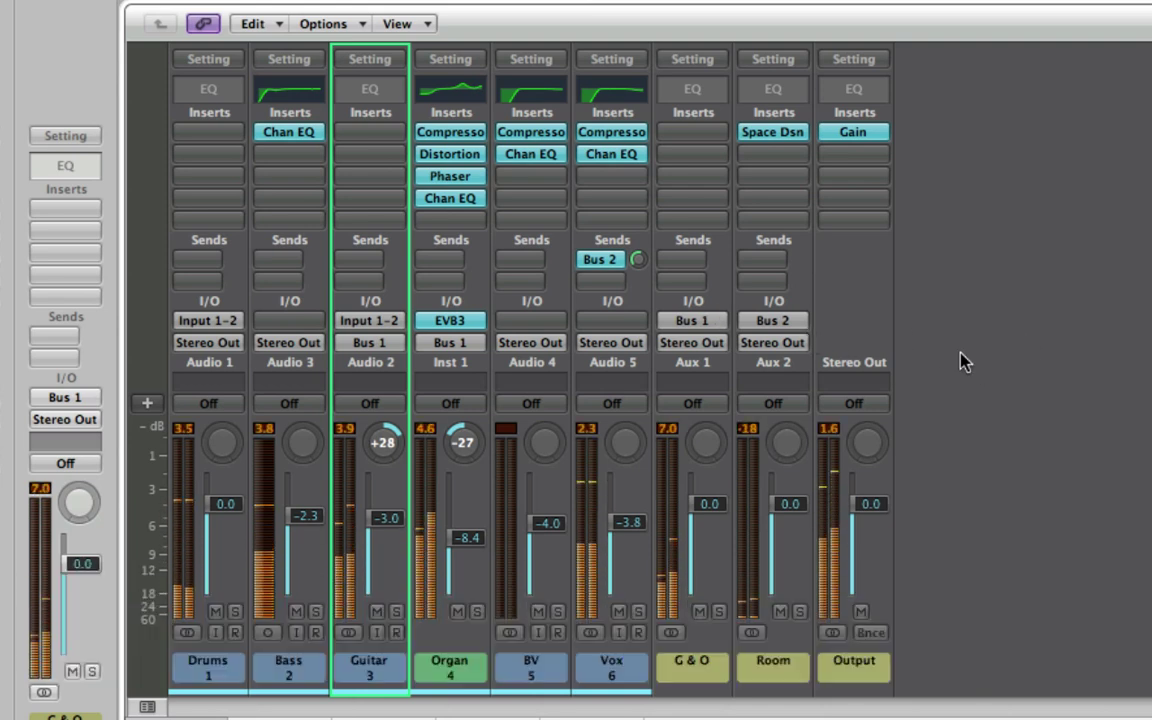
pyautogui.click(637, 259)
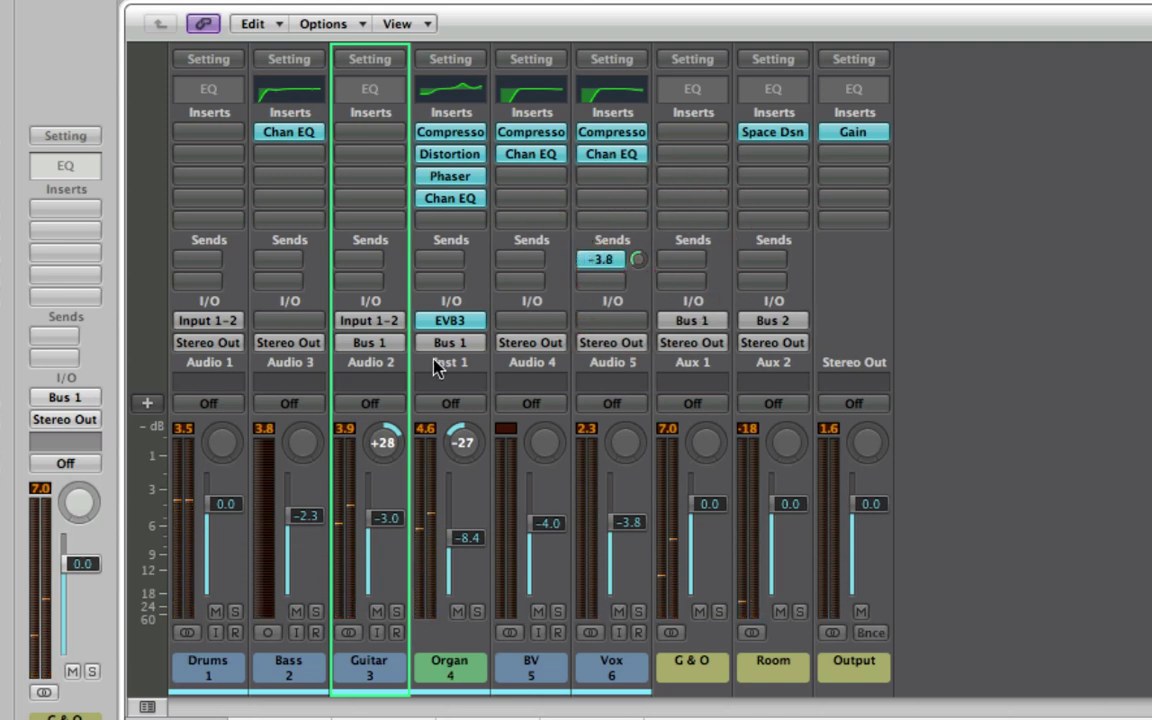
# Add a Bus 2 (Room) send on the Drums channel and raise its level while Drums is soloed, ending with the solo off
pyautogui.click(200, 257)
pyautogui.click(255, 283)
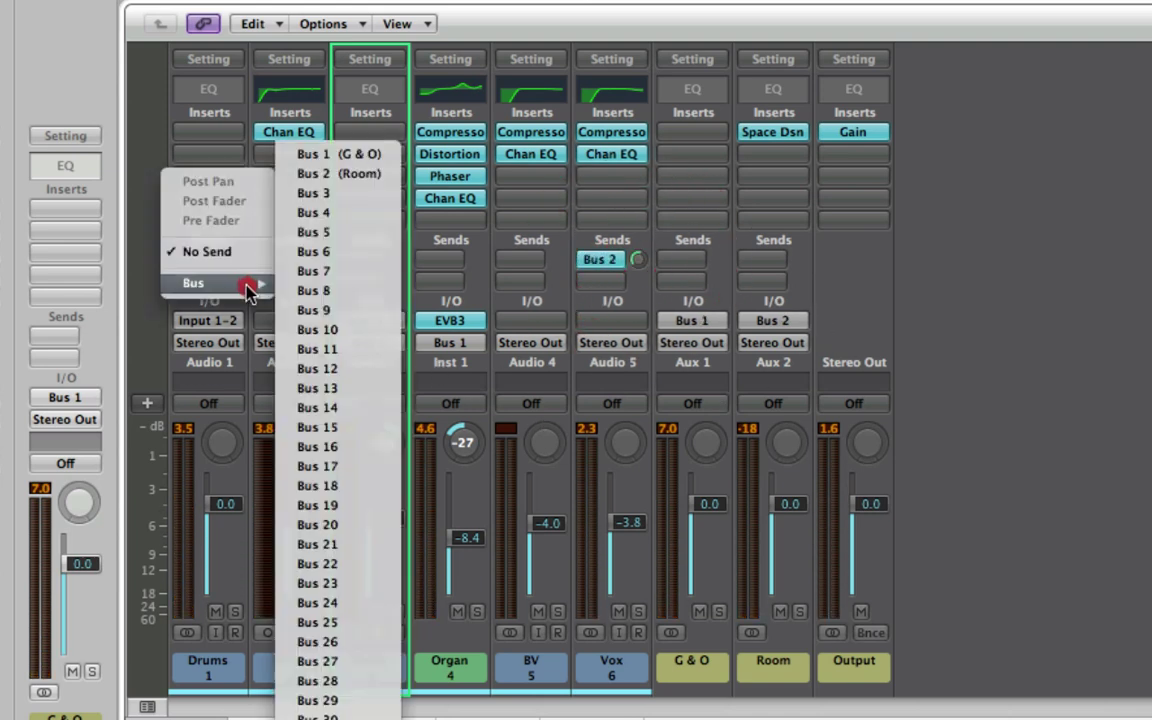
pyautogui.click(350, 157)
pyautogui.click(345, 173)
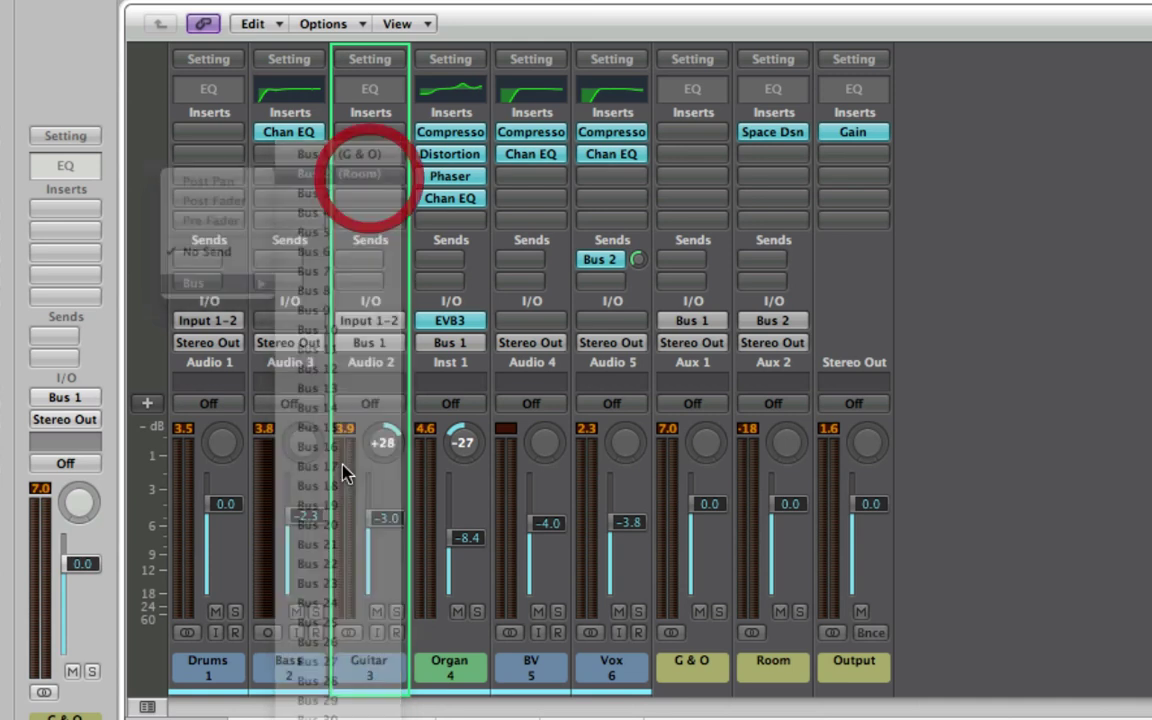
pyautogui.click(235, 612)
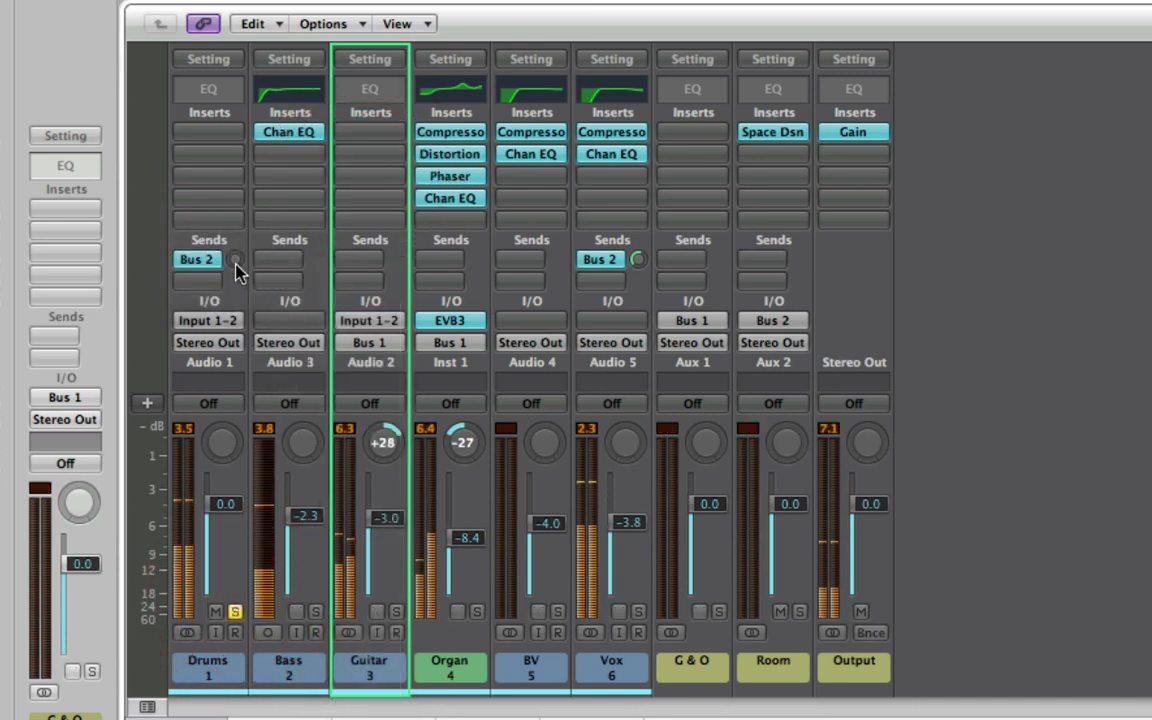
pyautogui.moveTo(235, 260); pyautogui.dragTo(190, 0)
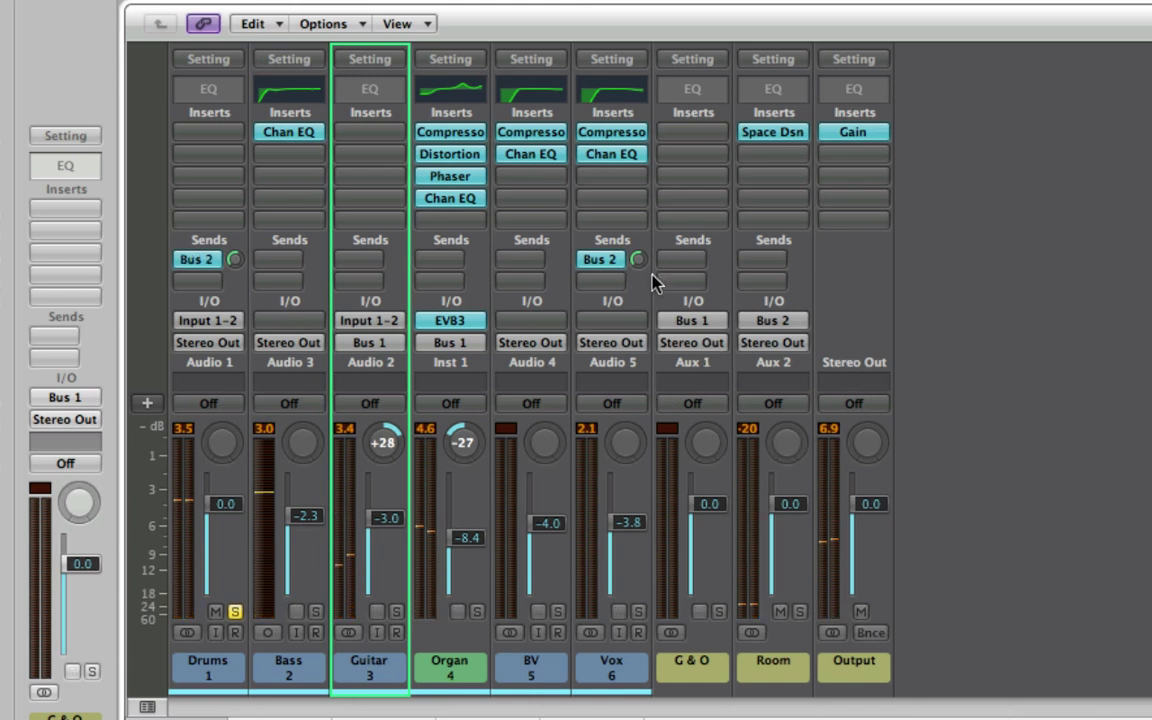
pyautogui.click(234, 611)
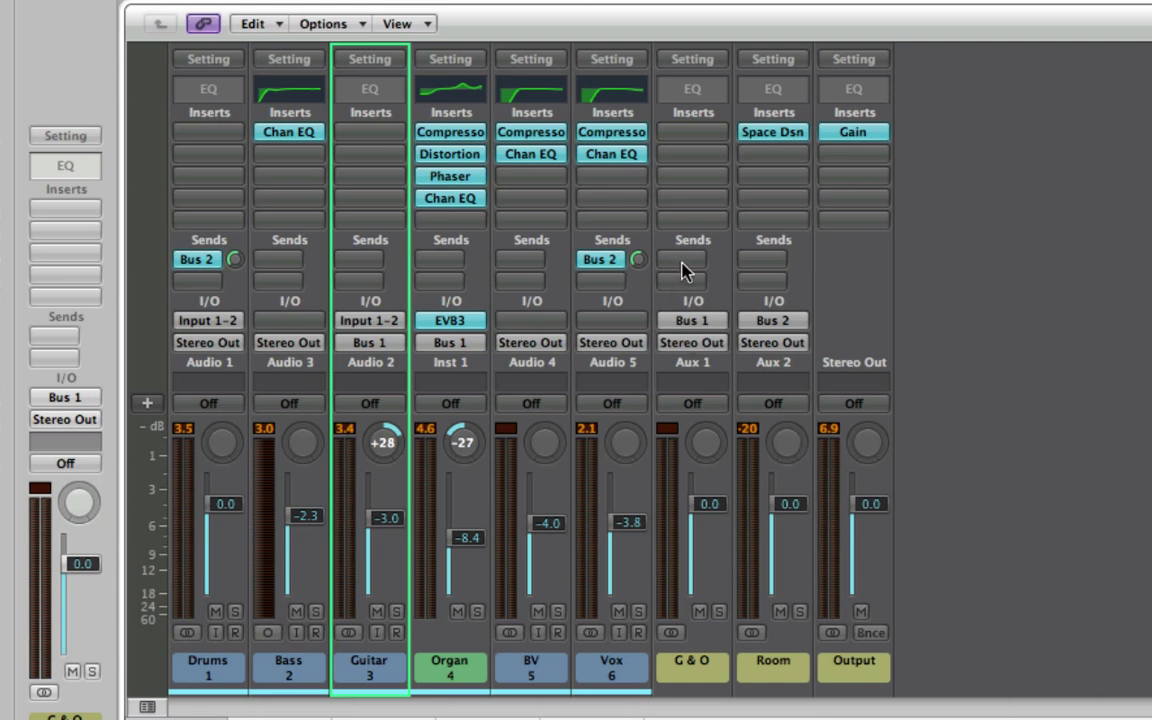
pyautogui.moveTo(682, 263); pyautogui.dragTo(869, 163)
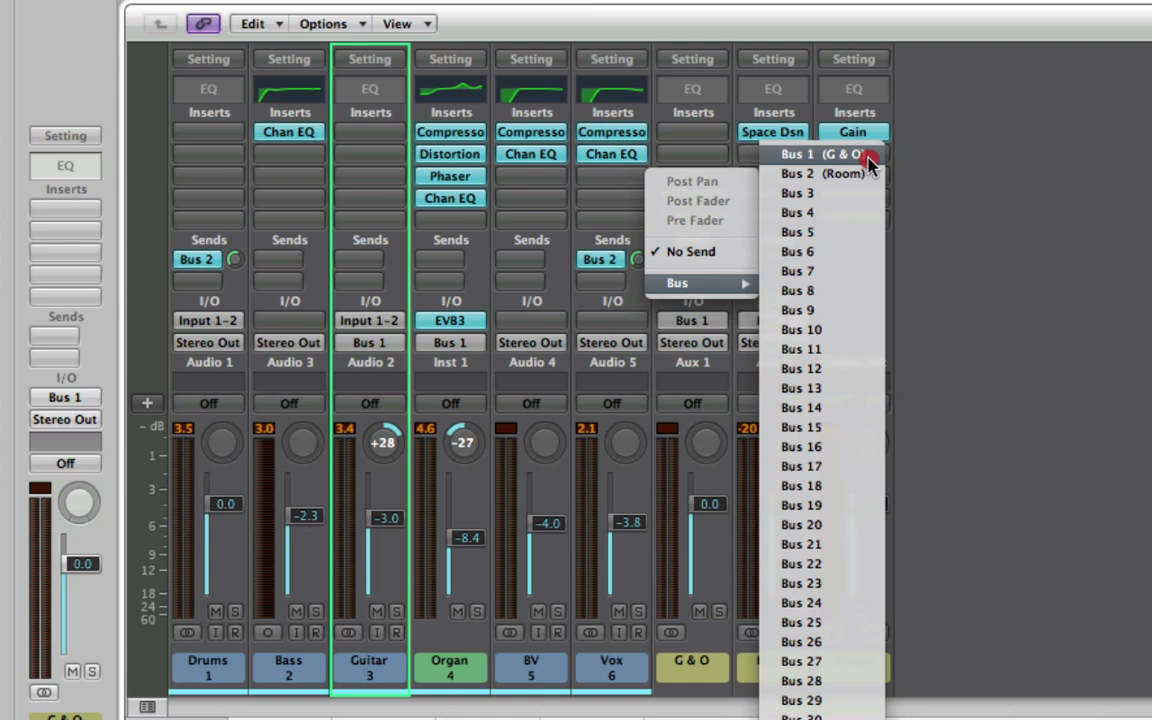
pyautogui.moveTo(869, 163); pyautogui.dragTo(1060, 192)
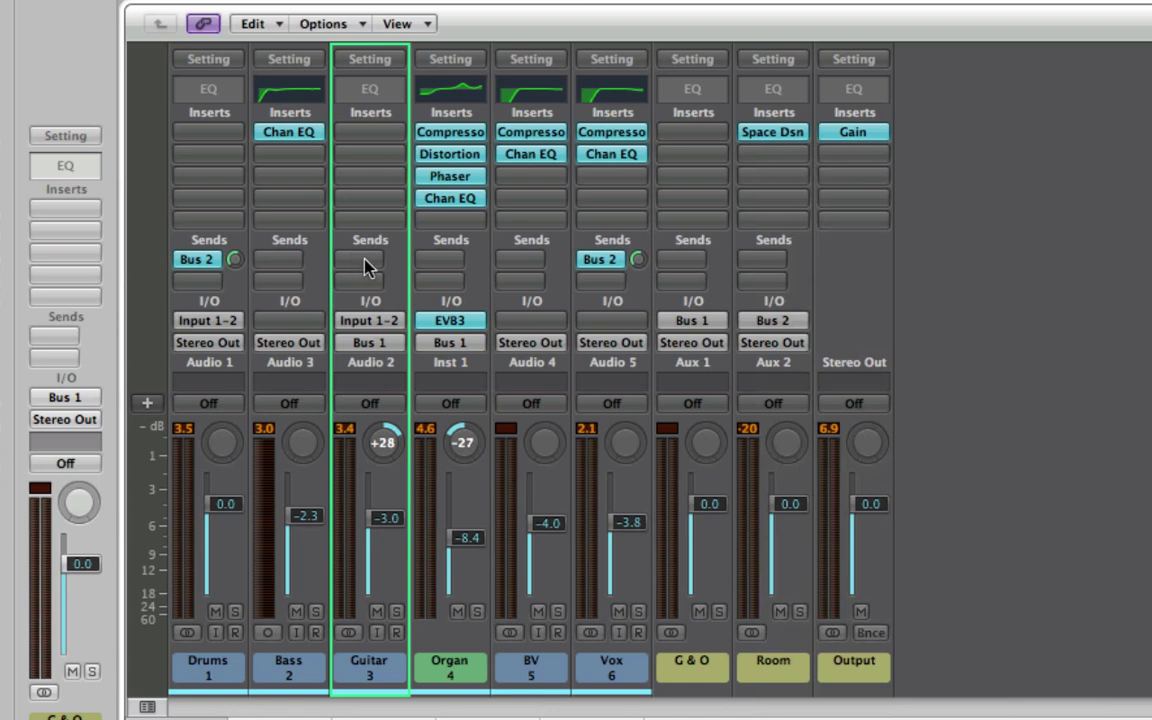
# Add a Bus 2 (Room) send on the Guitar channel and set its level to -4.8
pyautogui.moveTo(365, 262); pyautogui.dragTo(516, 172)
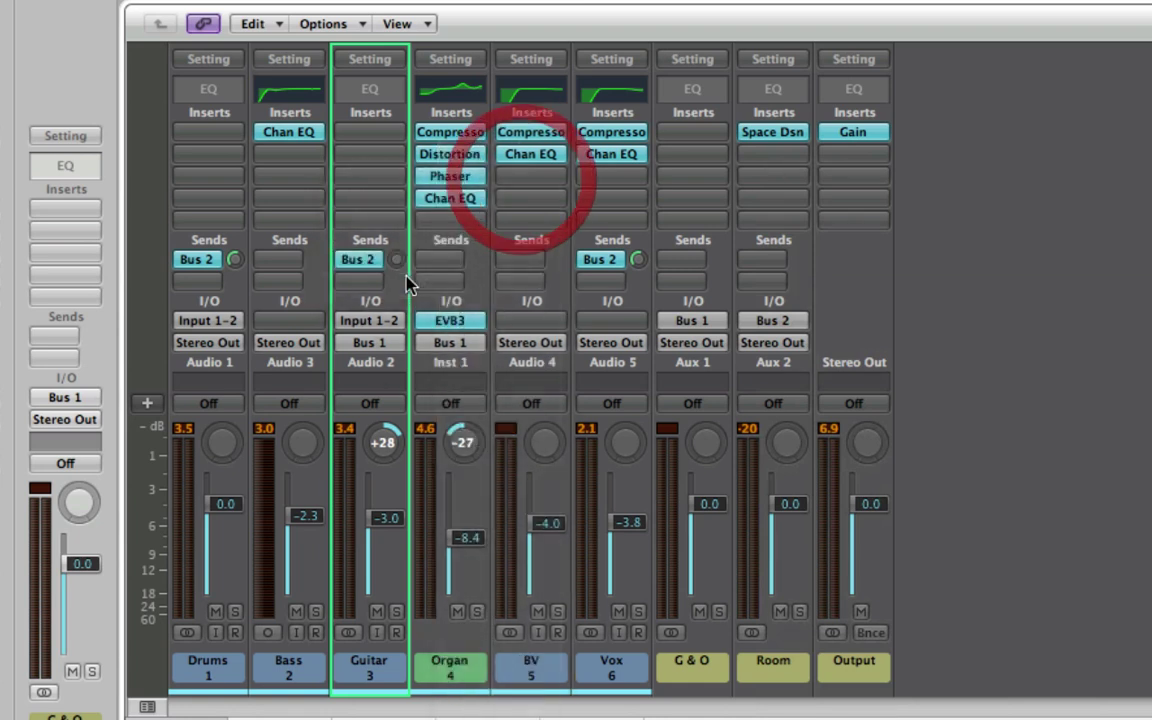
pyautogui.click(349, 60)
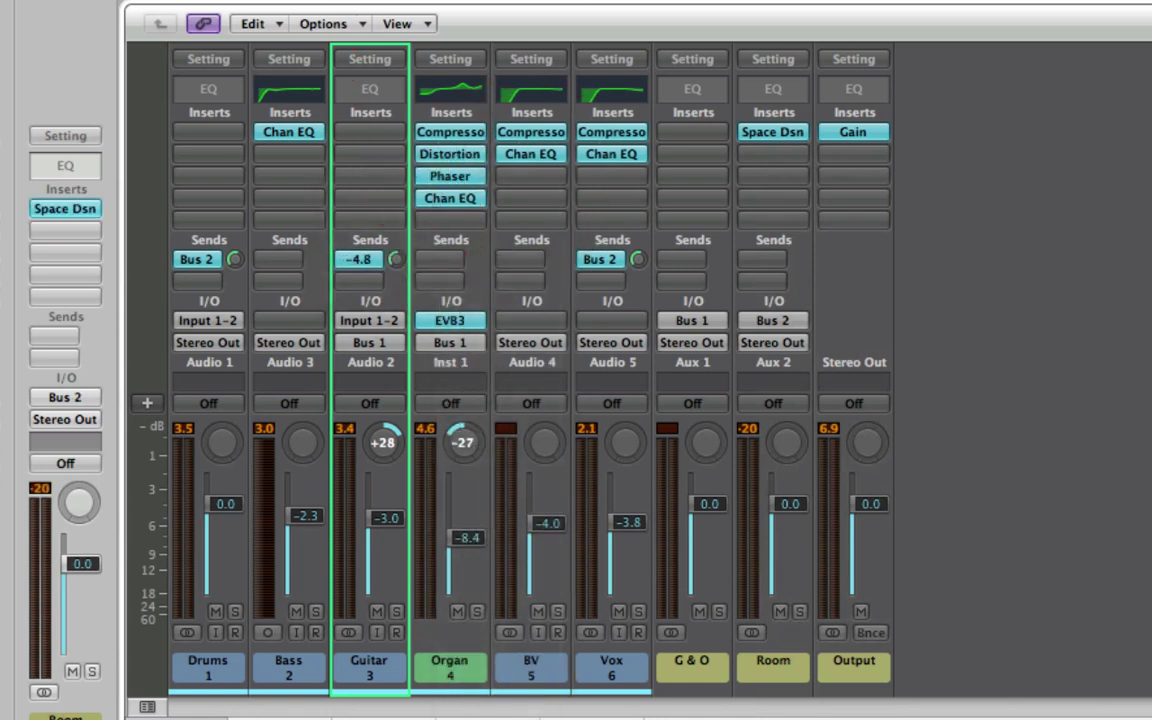
# Solo Guitar during playback and compare its reverb by turning the Bus 2 send fully down and raising it again
pyautogui.press('space')
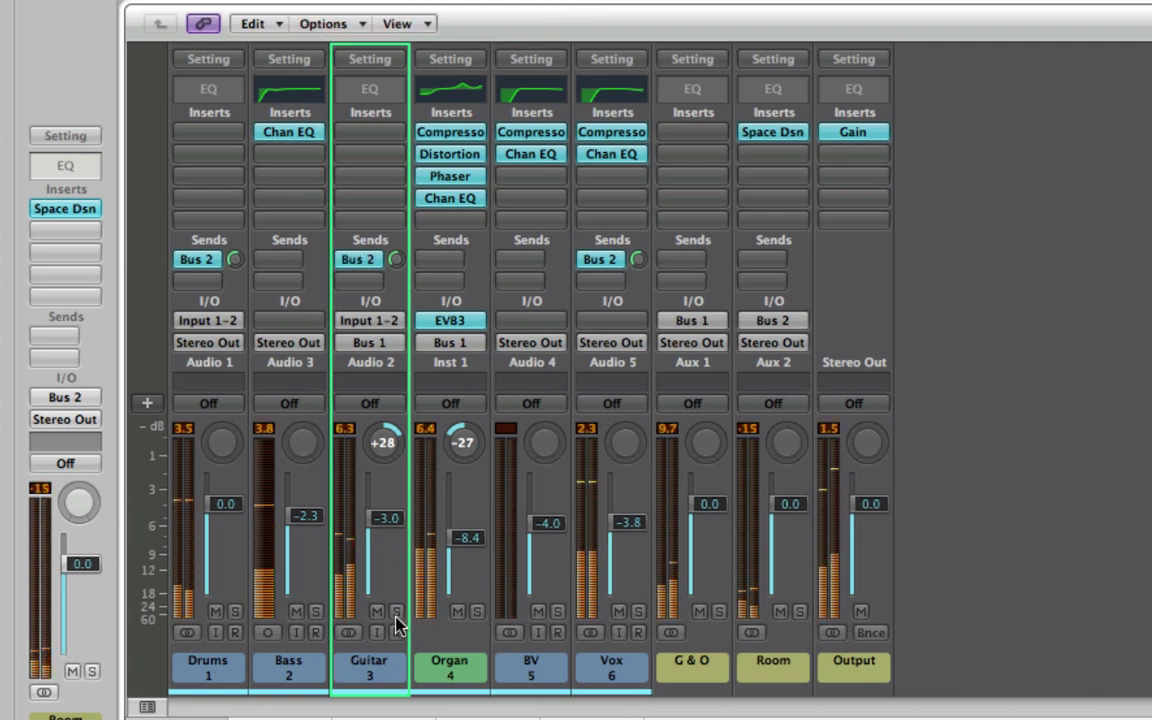
pyautogui.click(396, 611)
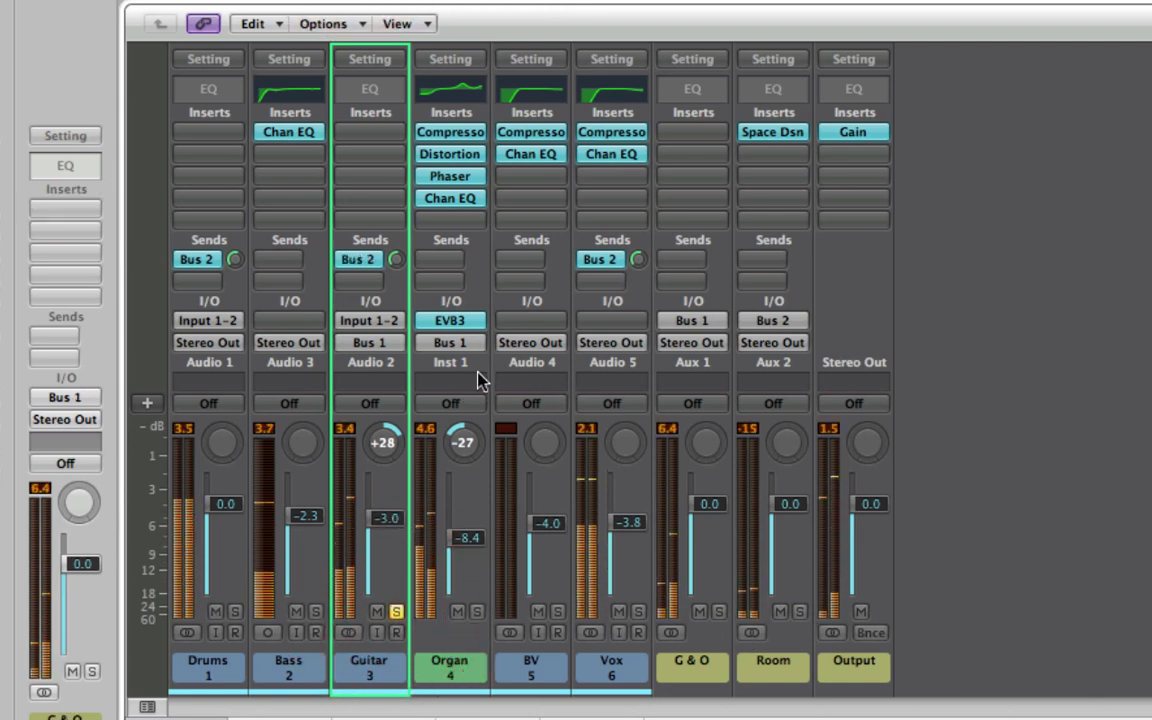
pyautogui.moveTo(378, 260); pyautogui.dragTo(386, 224)
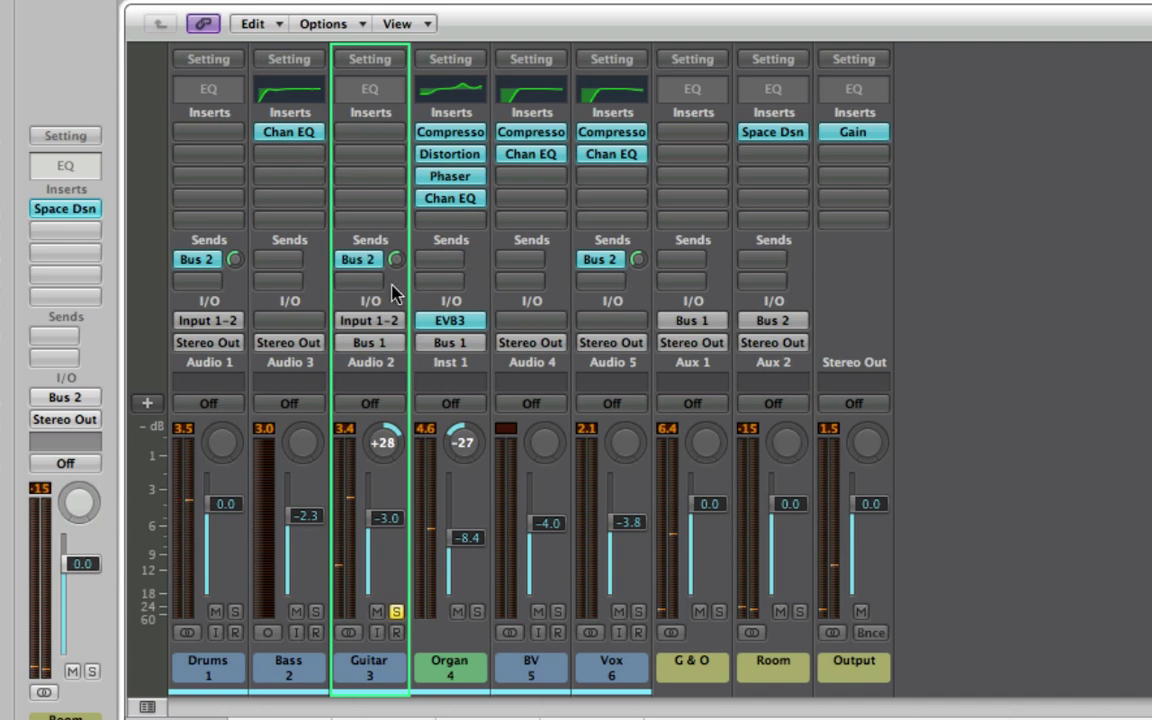
pyautogui.moveTo(398, 265); pyautogui.dragTo(432, 617)
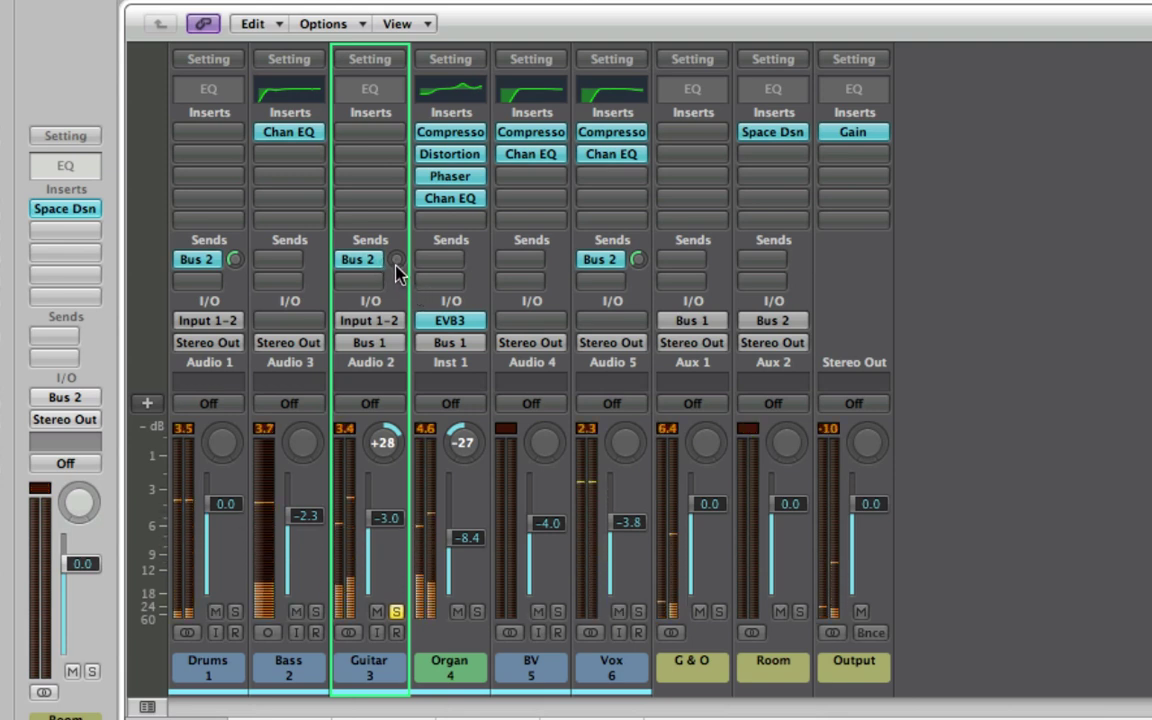
pyautogui.moveTo(397, 261); pyautogui.dragTo(380, 2)
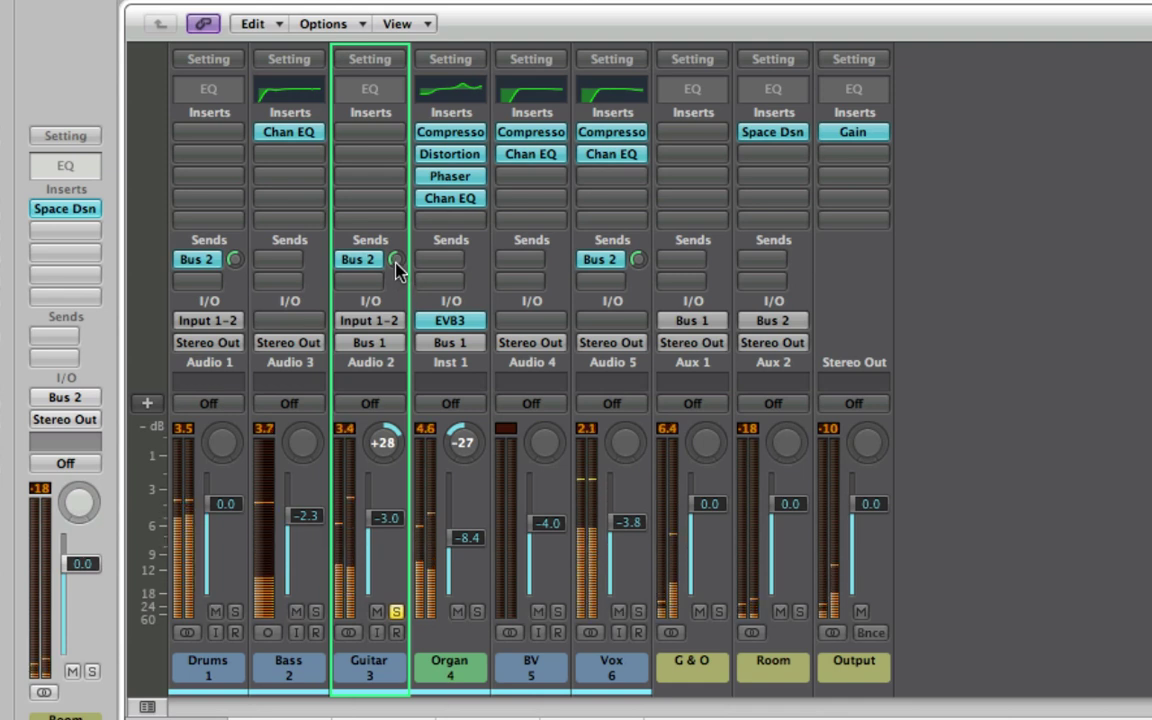
# Add a Bus 2 (Room) send at -3.9 on the BV channel and turn off the Guitar solo
pyautogui.click(527, 260)
pyautogui.moveTo(615, 283)
pyautogui.click(676, 177)
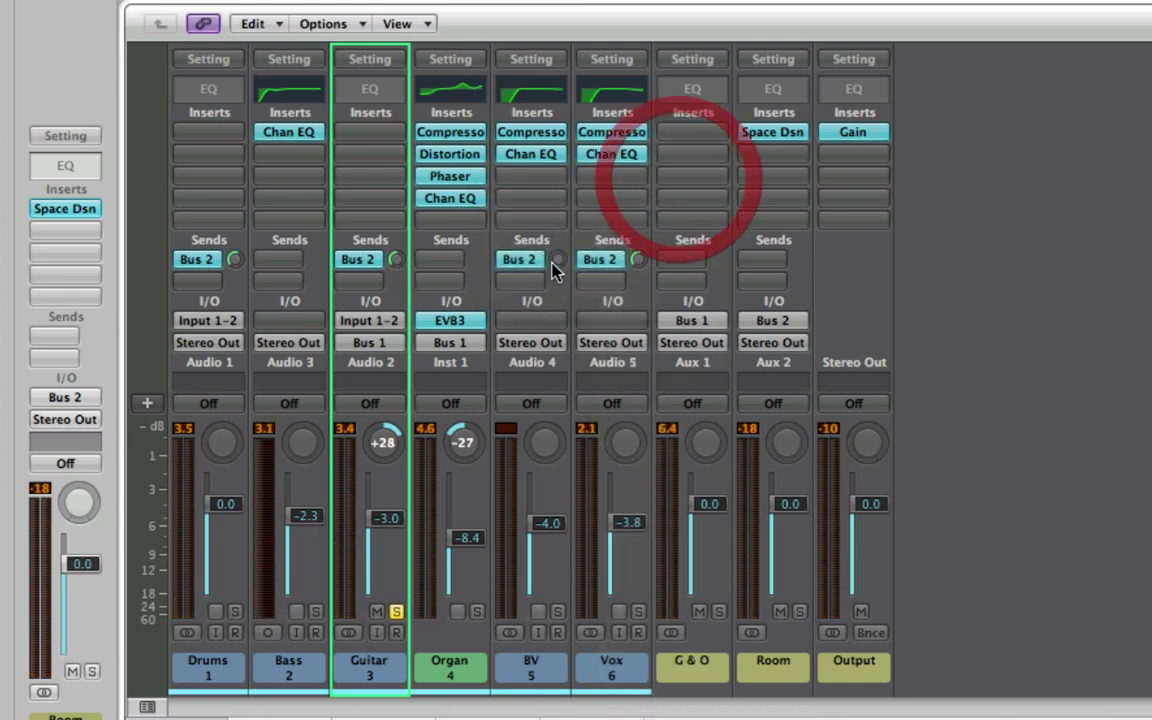
pyautogui.moveTo(557, 260); pyautogui.dragTo(532, 140)
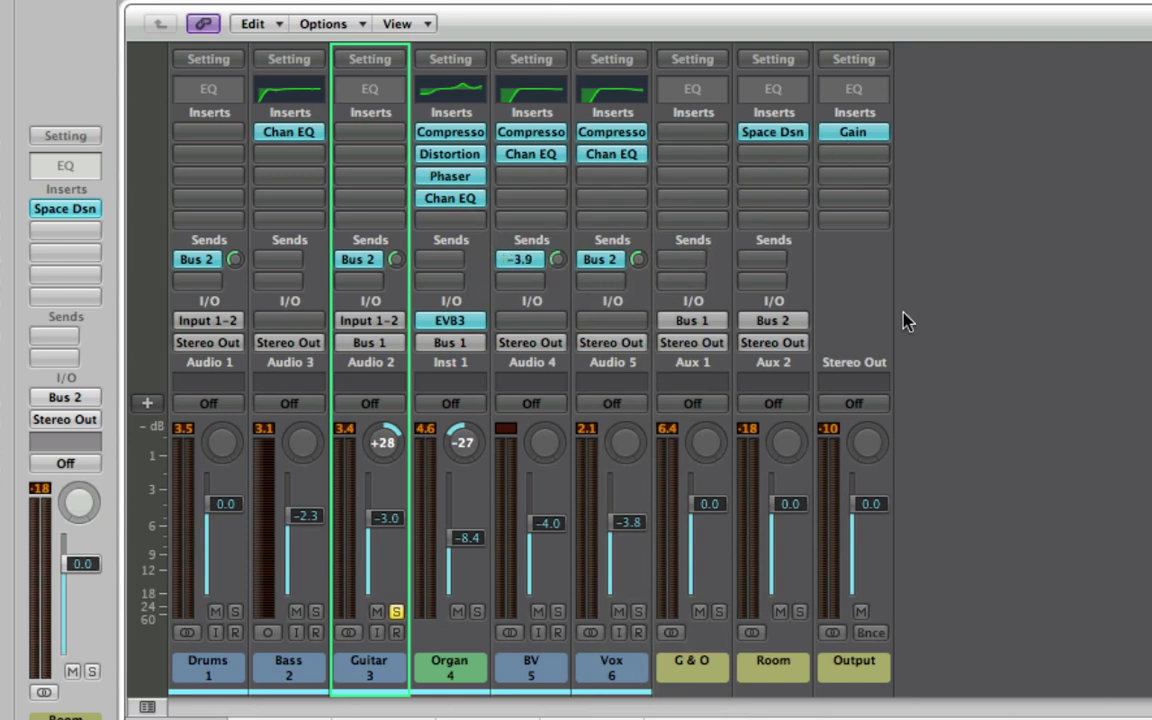
pyautogui.click(397, 611)
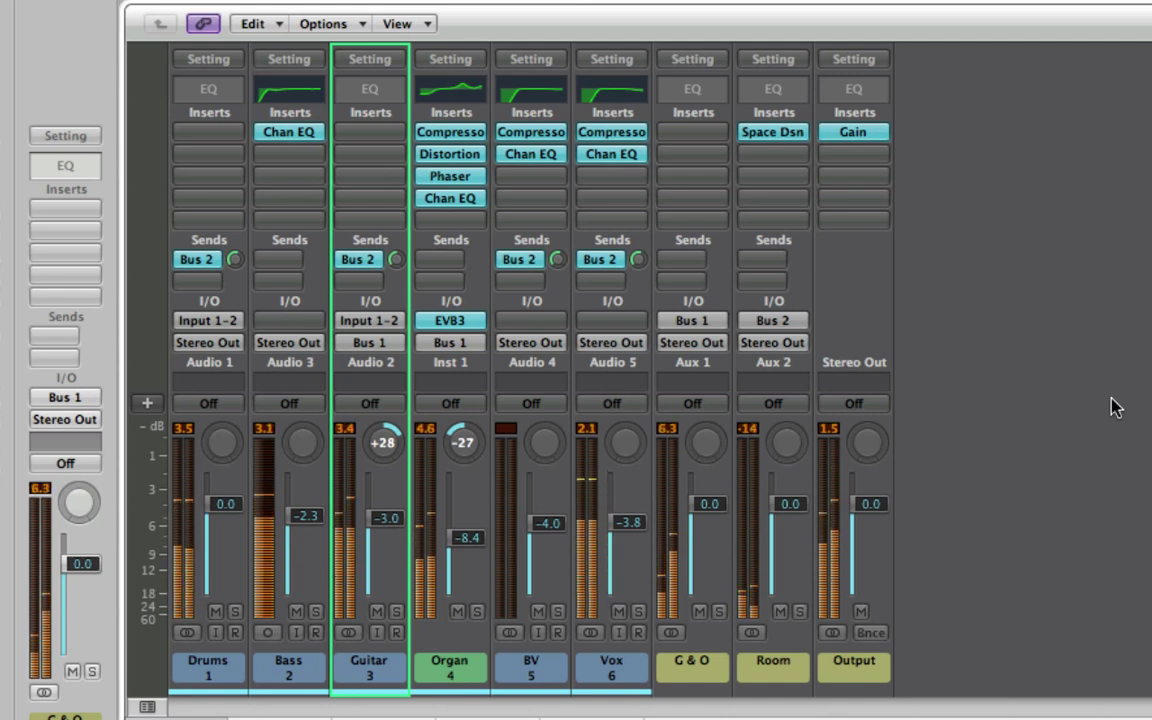
# Compare the playing mix with and without reverb by muting and unmuting the Room channel twice, then stop playback
pyautogui.click(780, 612)
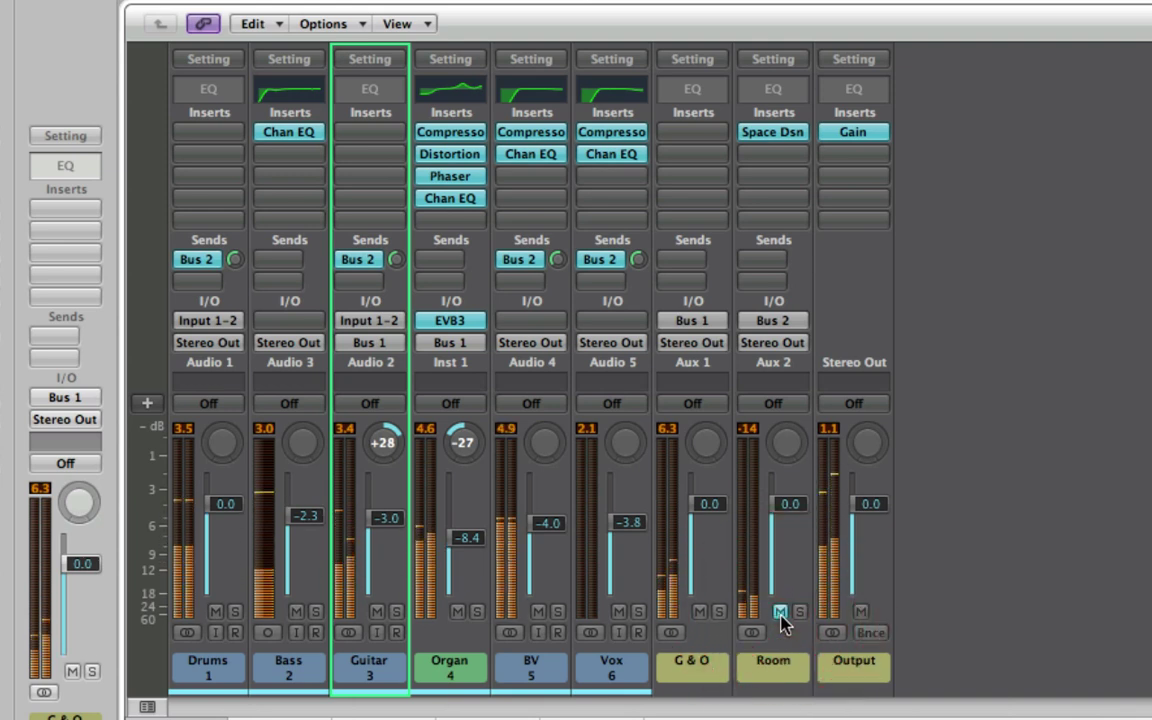
pyautogui.click(780, 612)
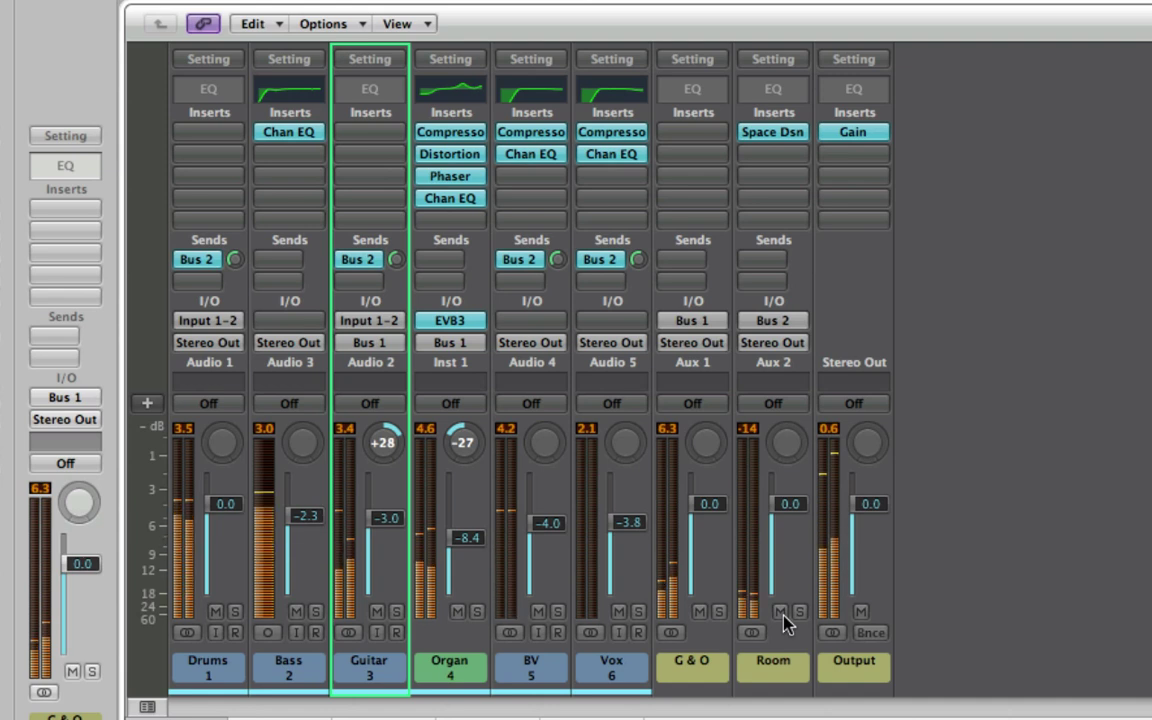
pyautogui.click(781, 612)
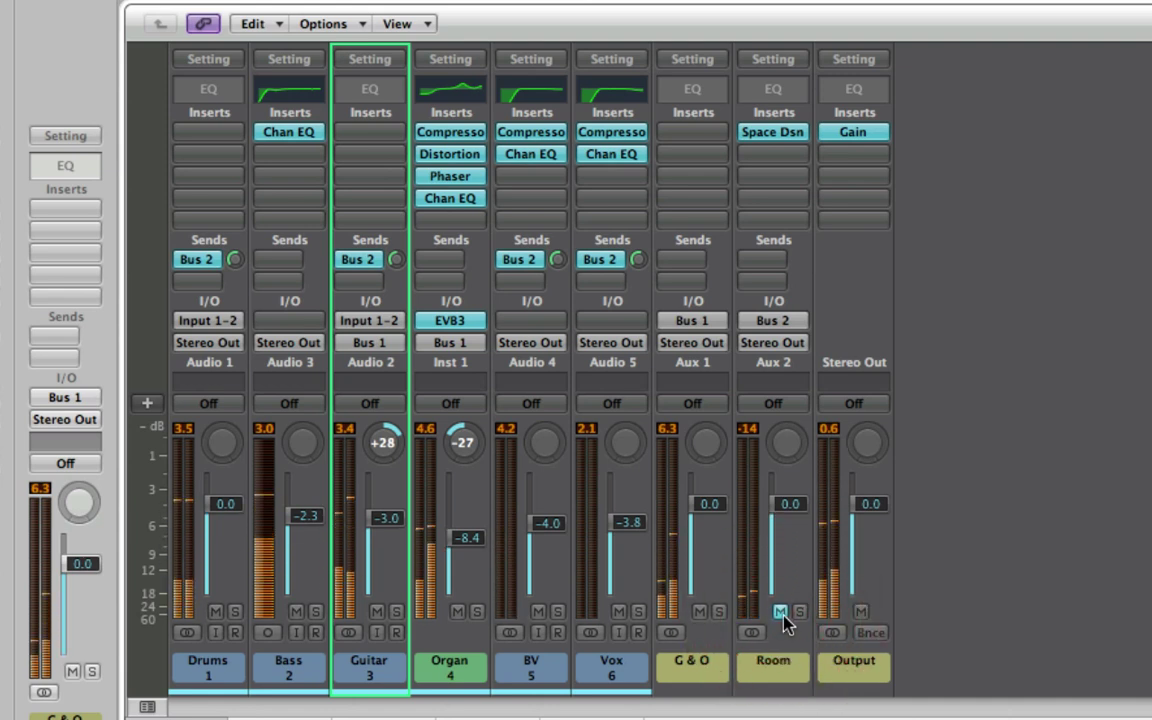
pyautogui.click(781, 612)
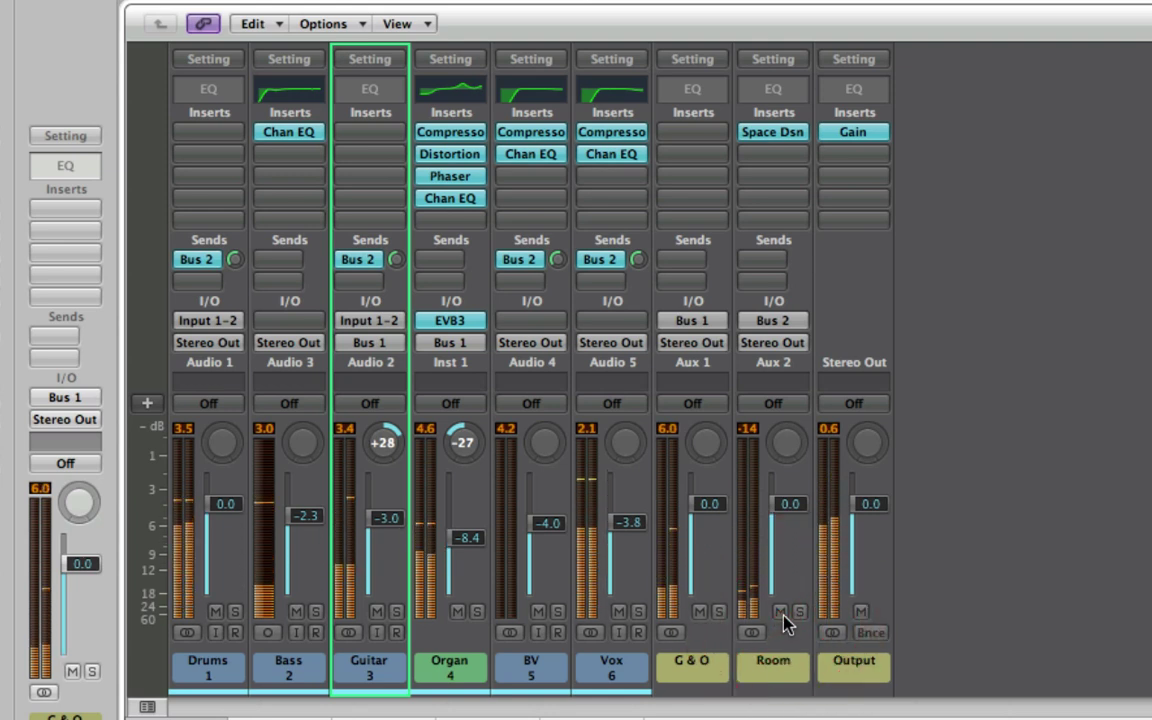
pyautogui.press('space')
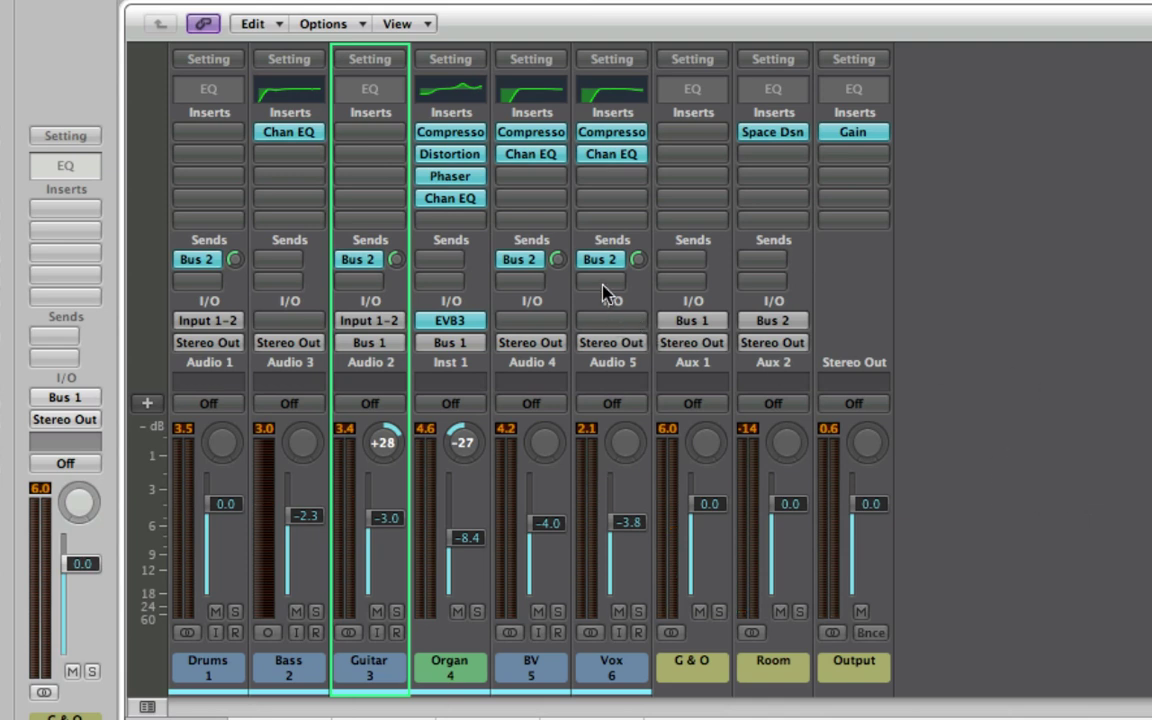
# Add a Bus 3 send on the Vox channel and rename the new aux channel Delay
pyautogui.moveTo(603, 289); pyautogui.dragTo(755, 200)
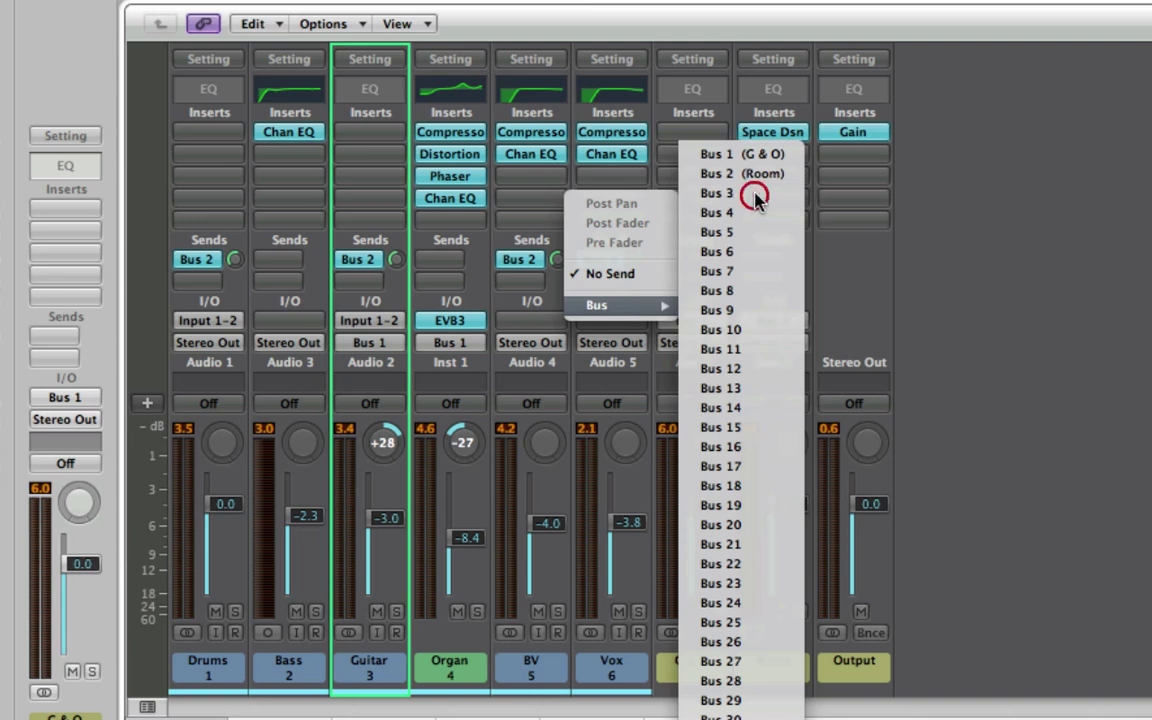
pyautogui.click(752, 200)
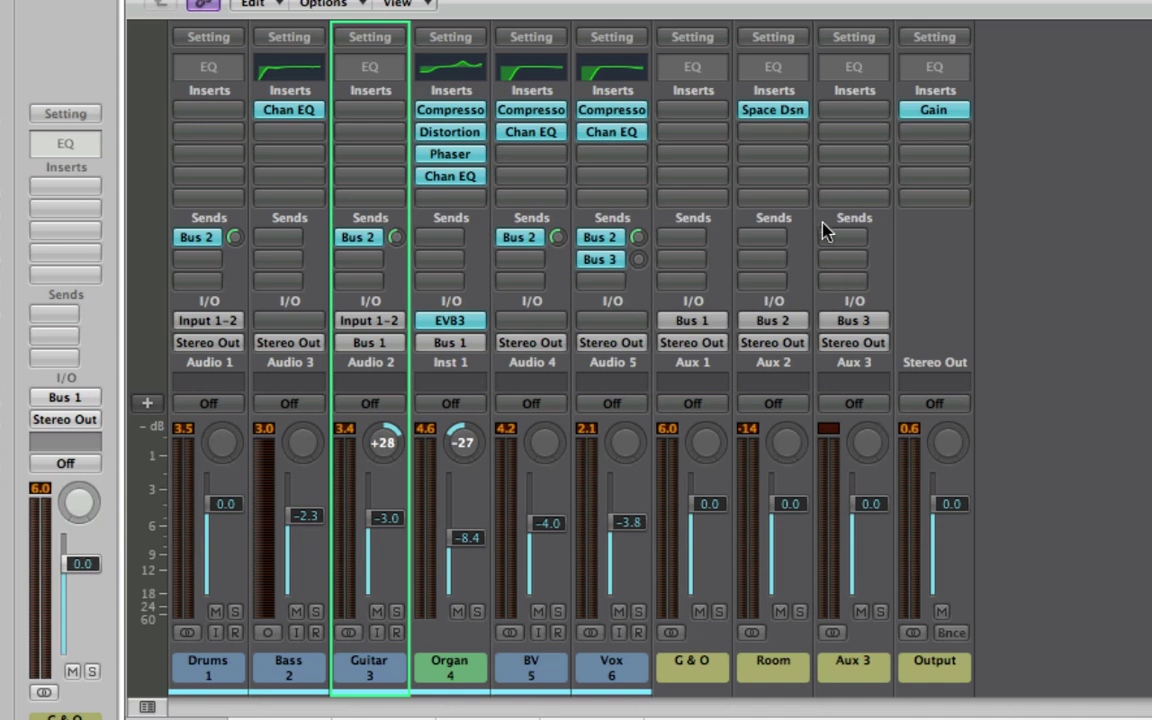
pyautogui.click(866, 670)
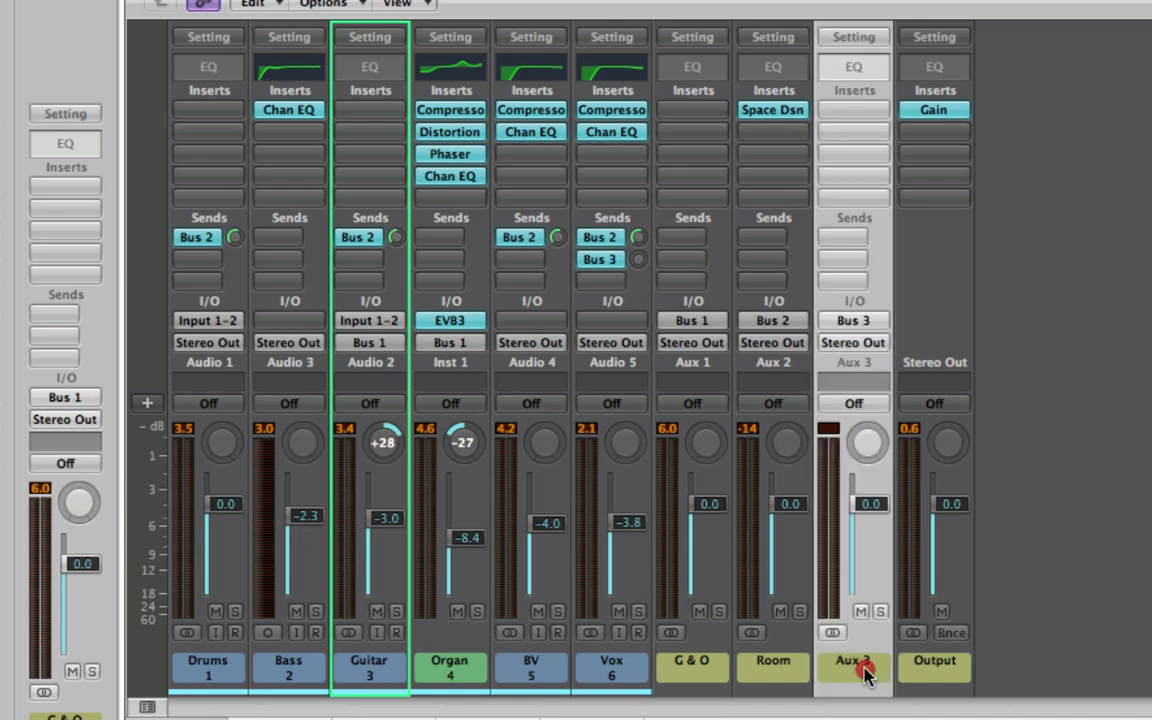
pyautogui.doubleClick(866, 670)
pyautogui.write('Delay')
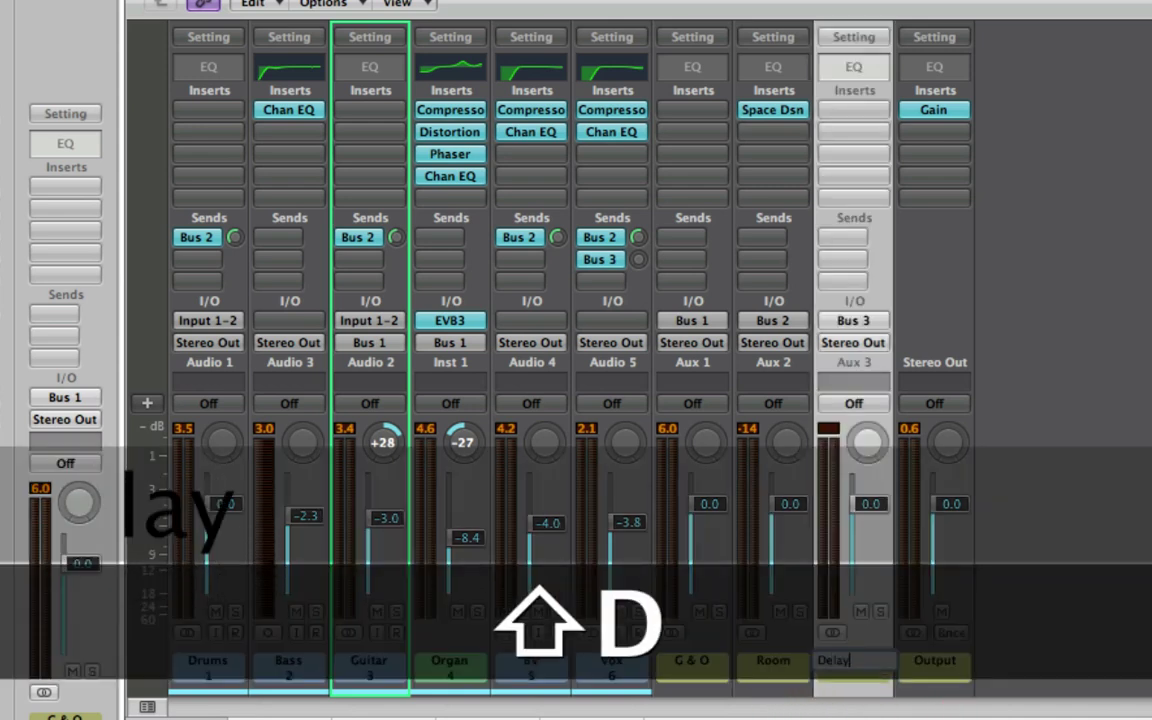
pyautogui.press('Return')
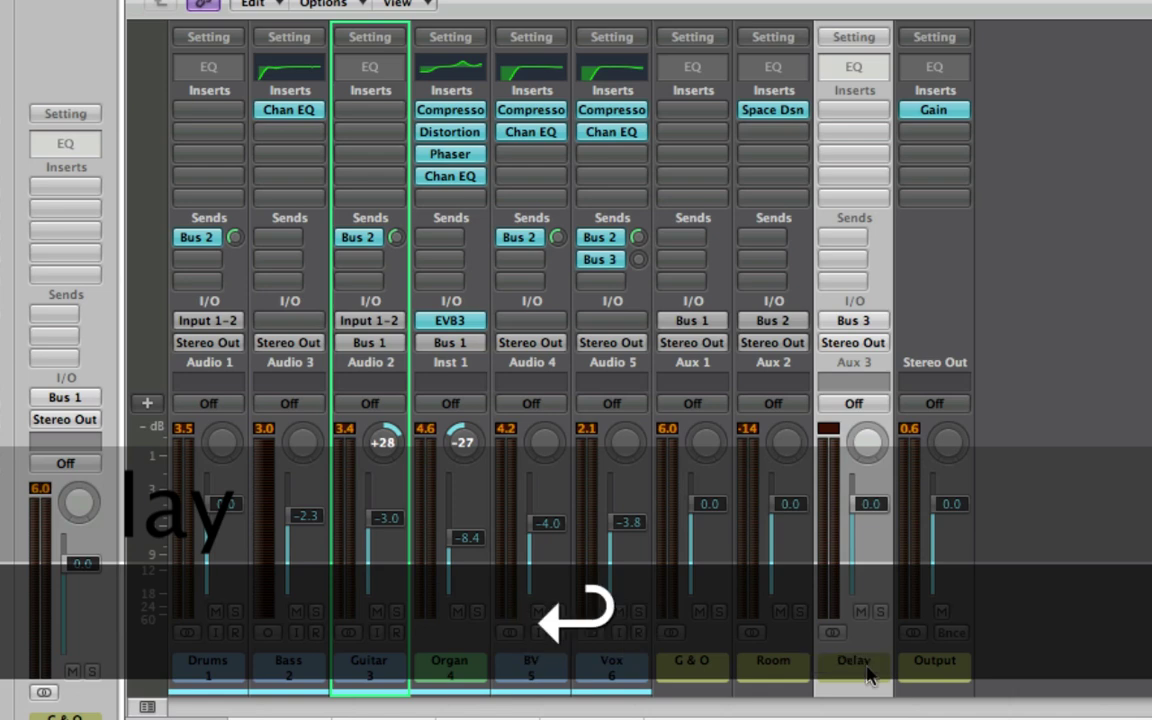
# Insert a stereo Echo on the Delay channel, set its time to 1/4, and close the plug-in window
pyautogui.click(856, 110)
pyautogui.moveTo(845, 153)
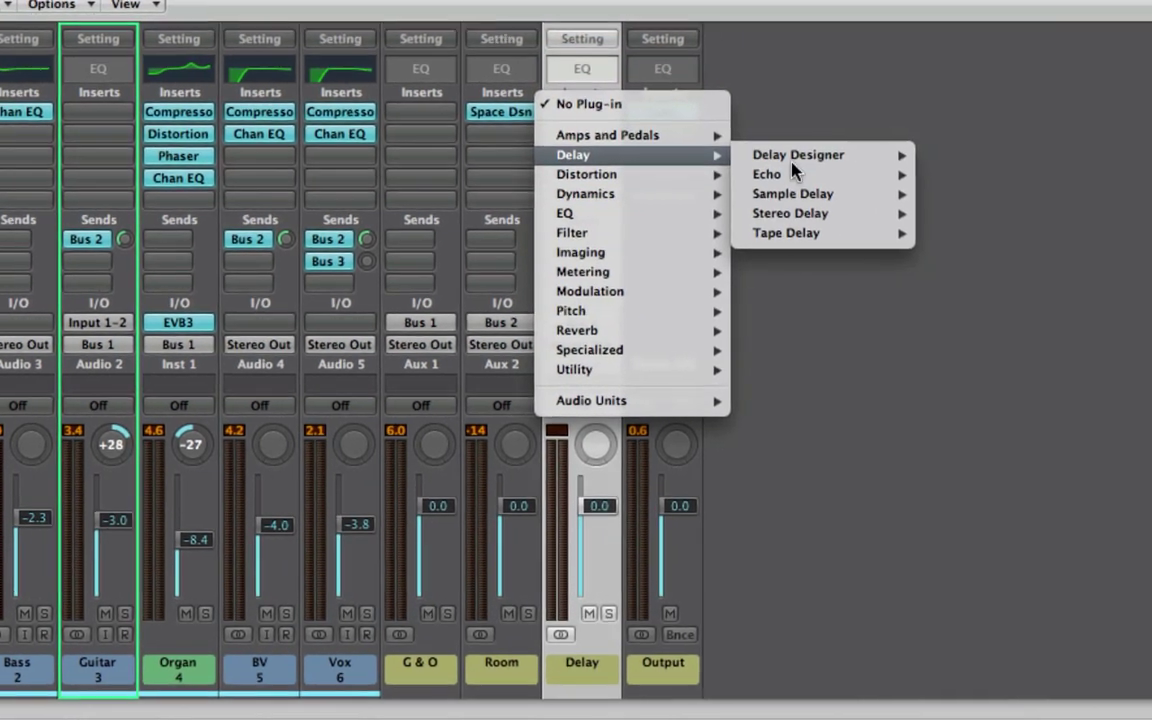
pyautogui.moveTo(745, 176)
pyautogui.click(810, 178)
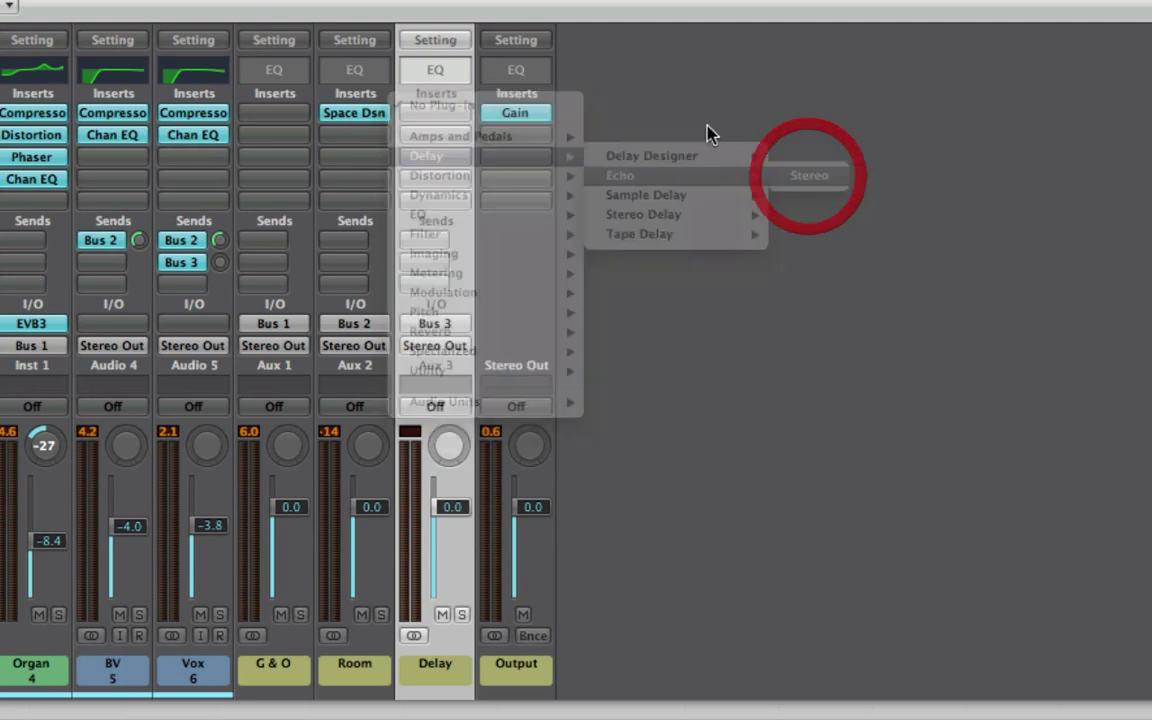
pyautogui.moveTo(811, 2); pyautogui.dragTo(833, 31)
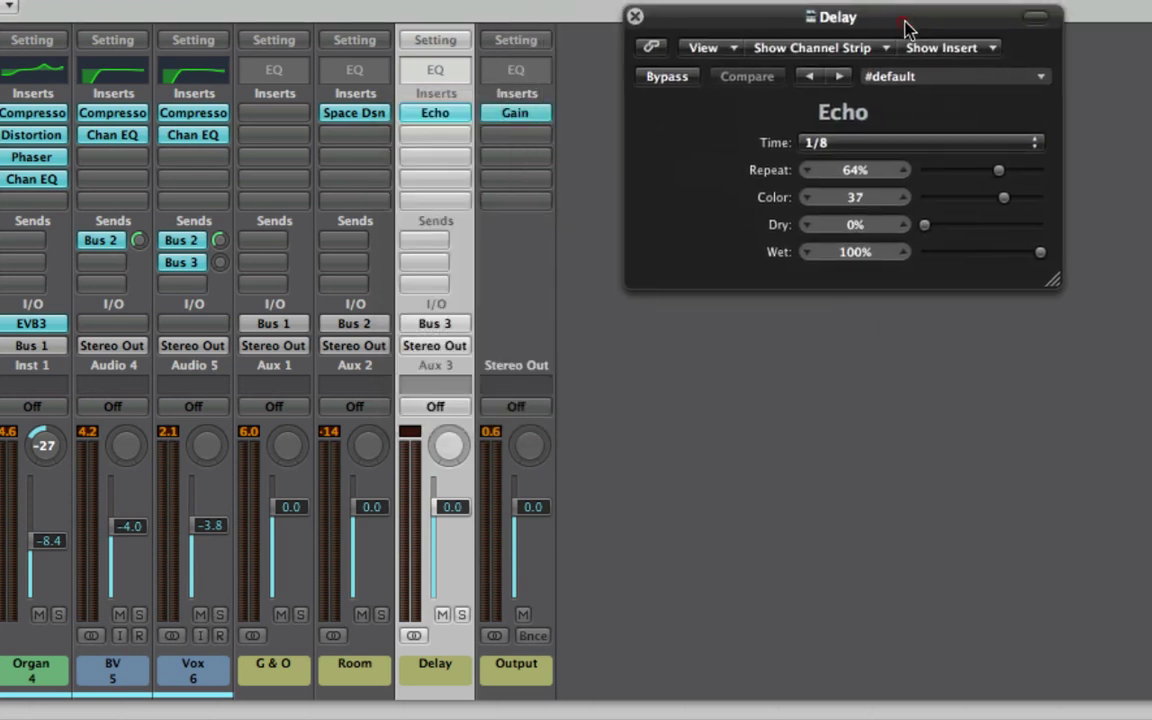
pyautogui.click(905, 148)
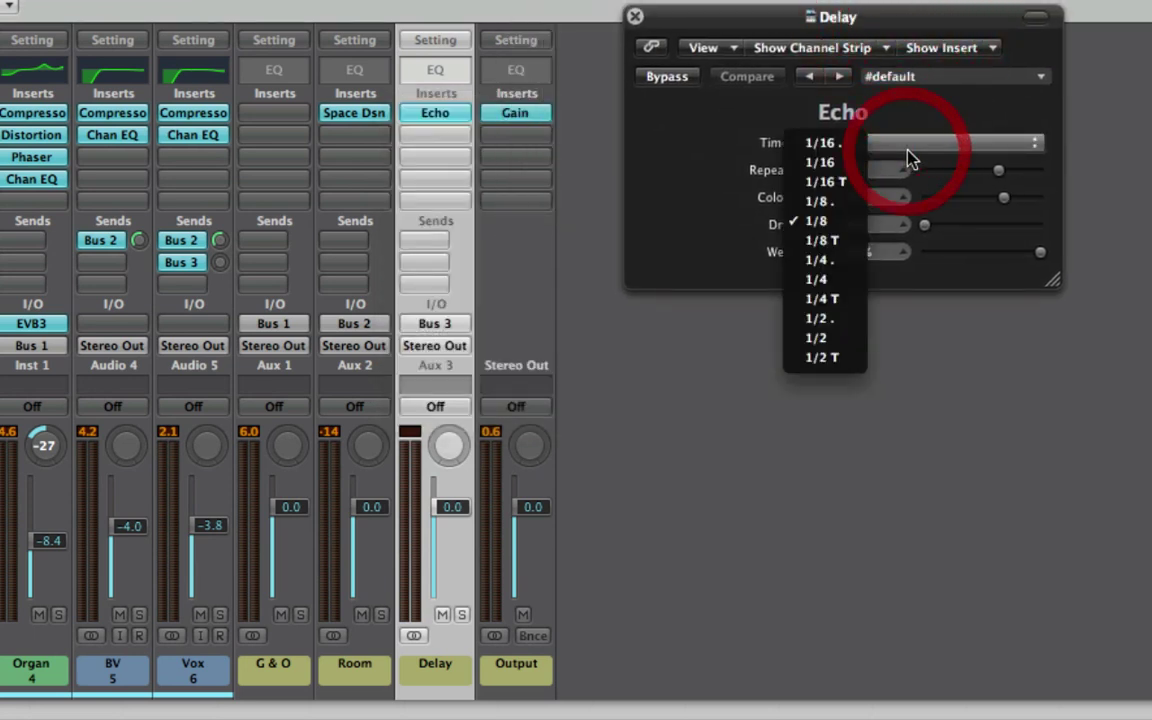
pyautogui.click(848, 280)
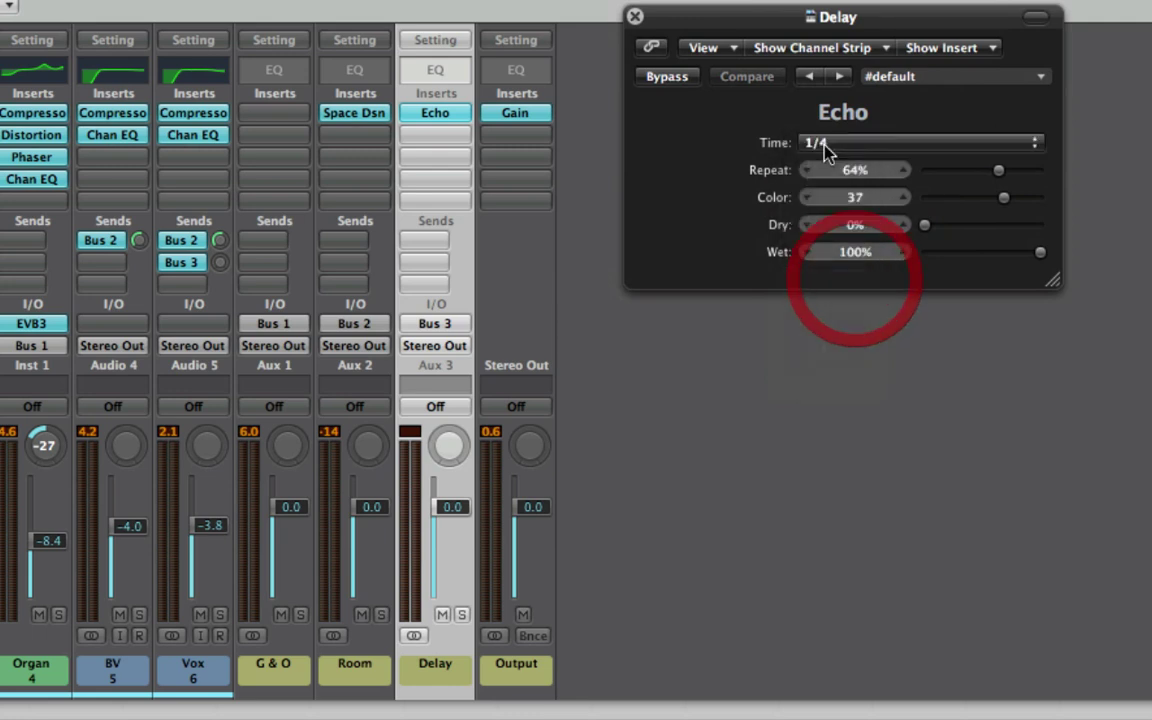
pyautogui.click(637, 18)
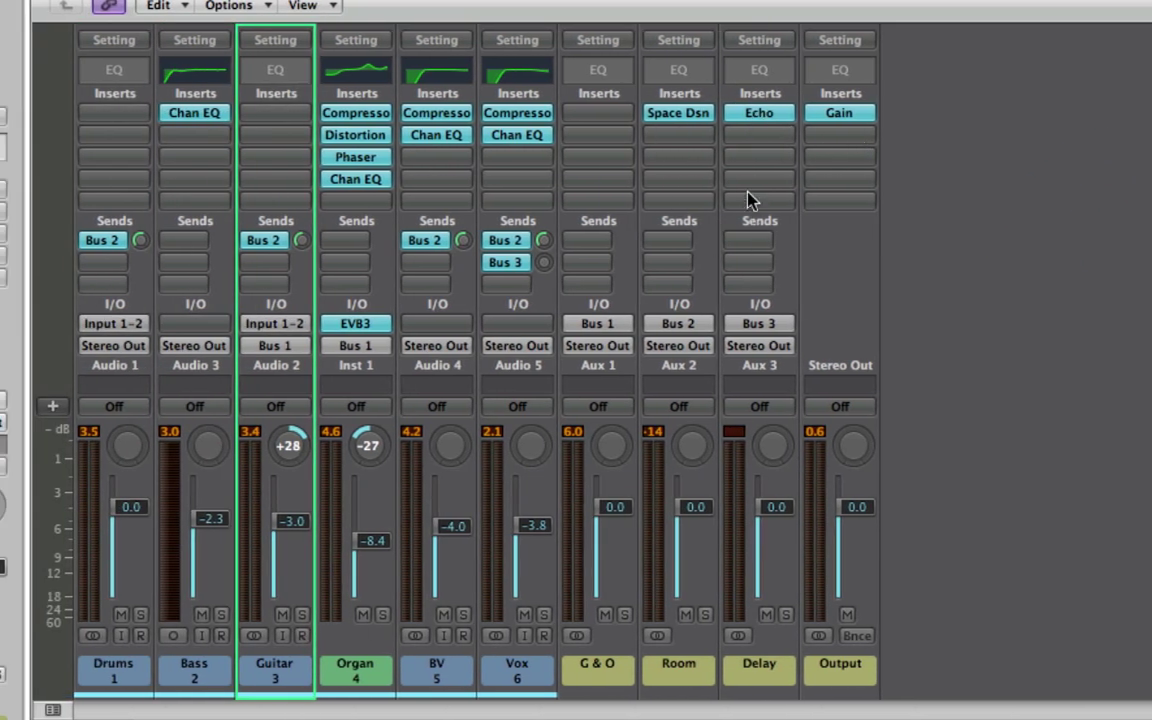
# Add a Channel EQ with a low cut after Space Designer on the Room channel
pyautogui.doubleClick(689, 78)
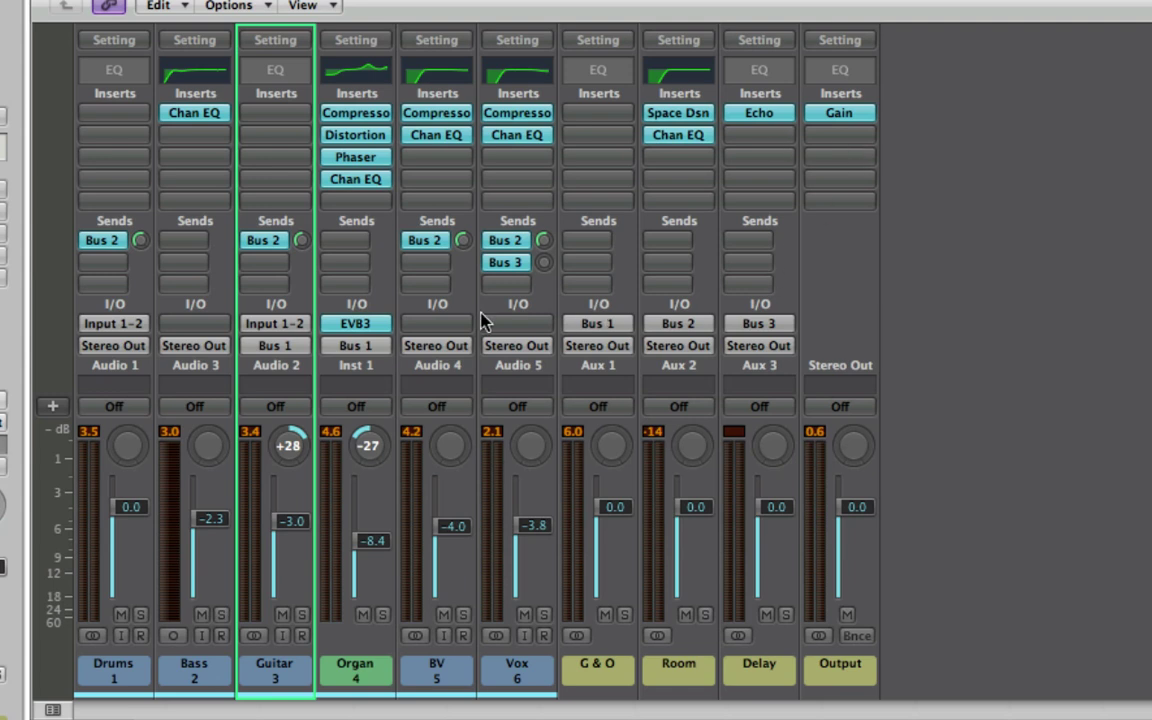
# Raise the Bus 3 send on the Vox channel and fine-tune the amount of delay while playing the mix
pyautogui.moveTo(543, 262); pyautogui.dragTo(476, 5)
pyautogui.press('Return')
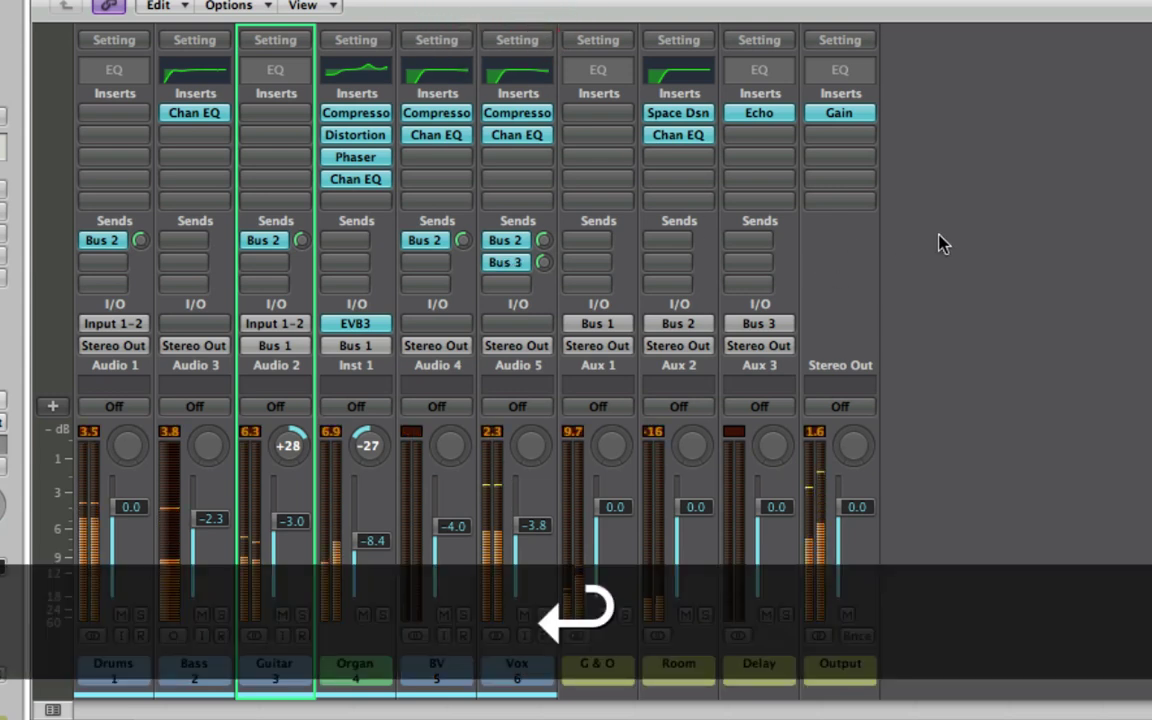
pyautogui.moveTo(543, 262); pyautogui.dragTo(543, 230)
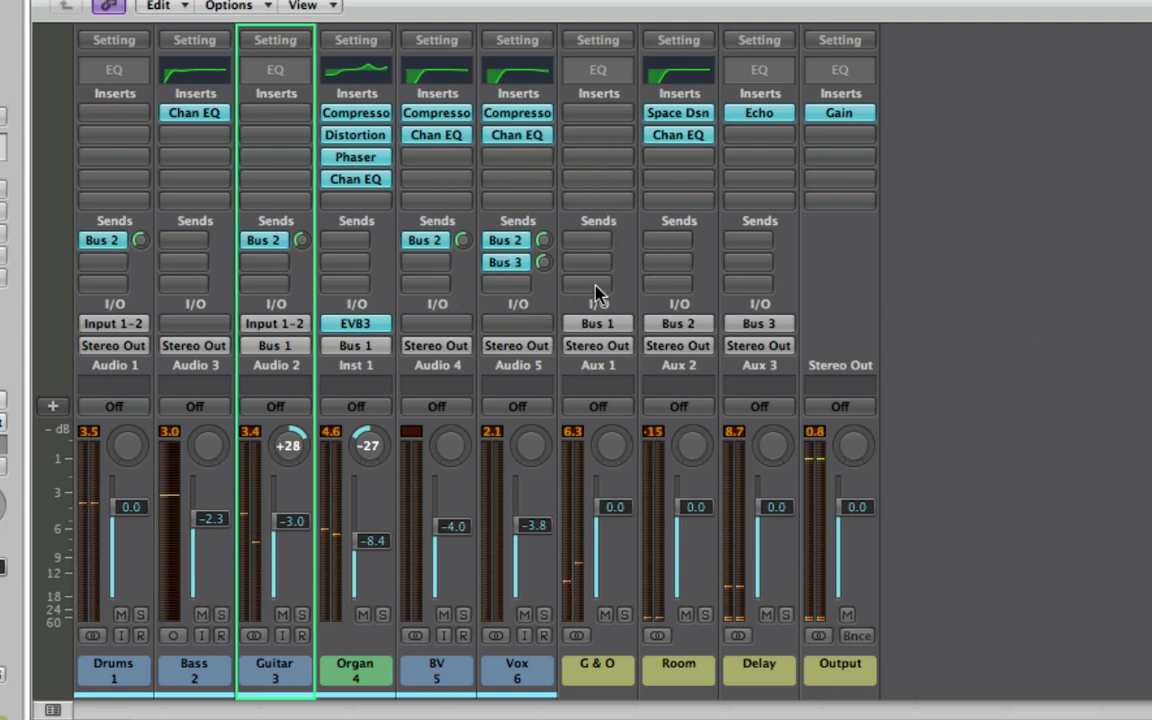
pyautogui.moveTo(543, 262); pyautogui.dragTo(541, 277)
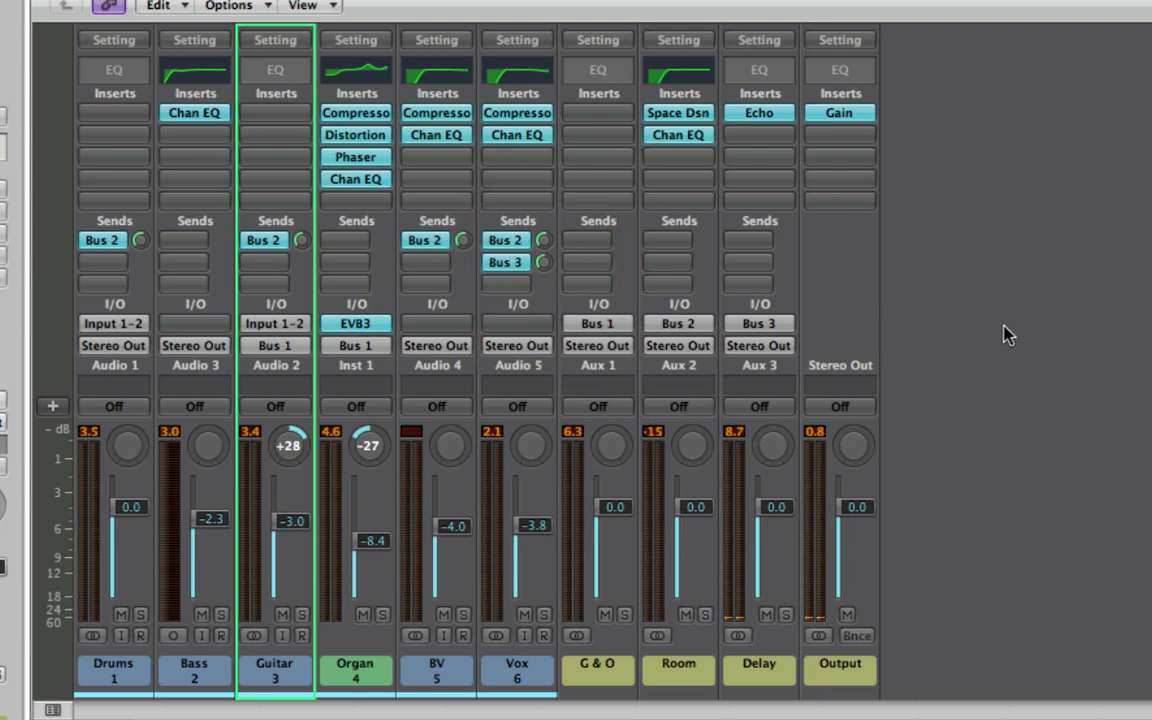
pyautogui.press('Return')
# Insert a Compressor after the Echo on the Delay channel and position its window clear of the channel strips
pyautogui.click(770, 152)
pyautogui.moveTo(898, 224)
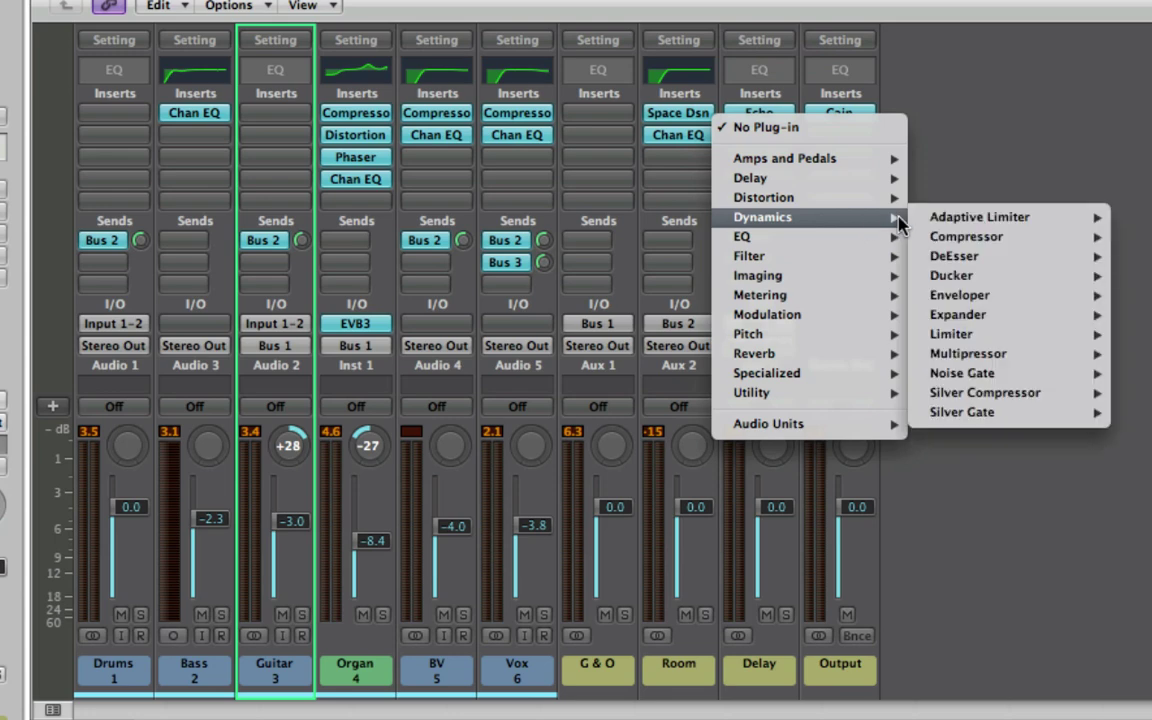
pyautogui.moveTo(1023, 239)
pyautogui.click(1142, 240)
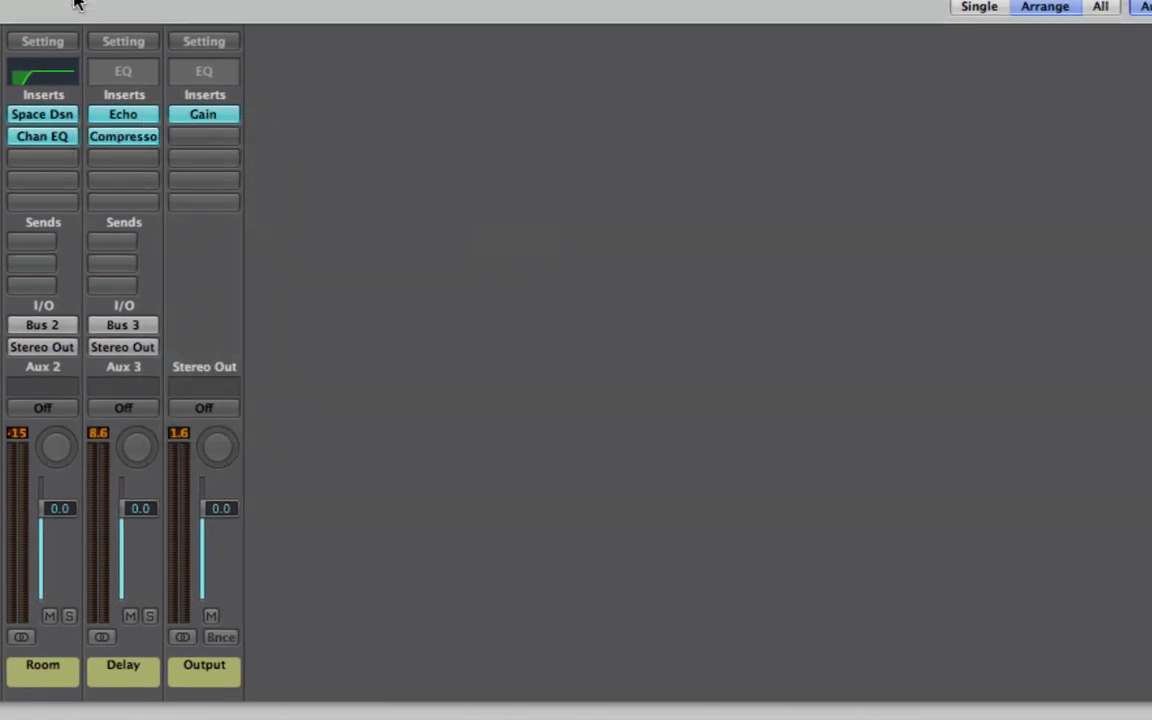
pyautogui.moveTo(586, 31); pyautogui.dragTo(532, 66)
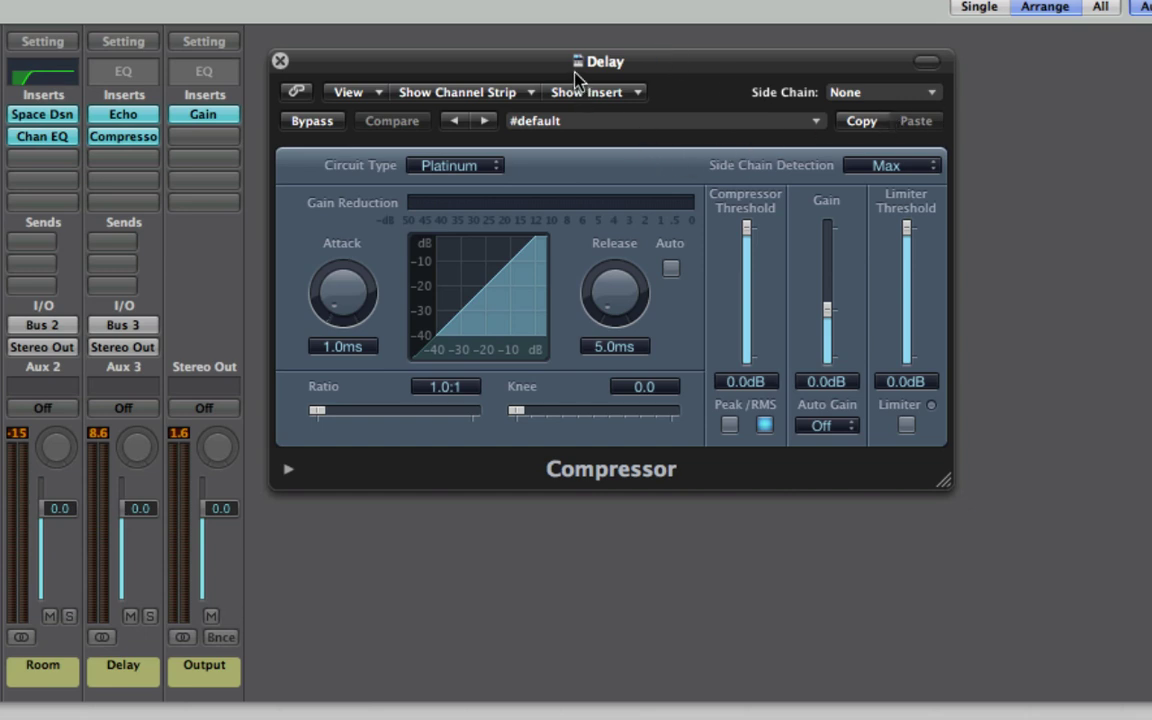
pyautogui.moveTo(613, 68)
pyautogui.mouseDown()
pyautogui.moveTo(609, 50)
pyautogui.moveTo(614, 62)
pyautogui.mouseUp()
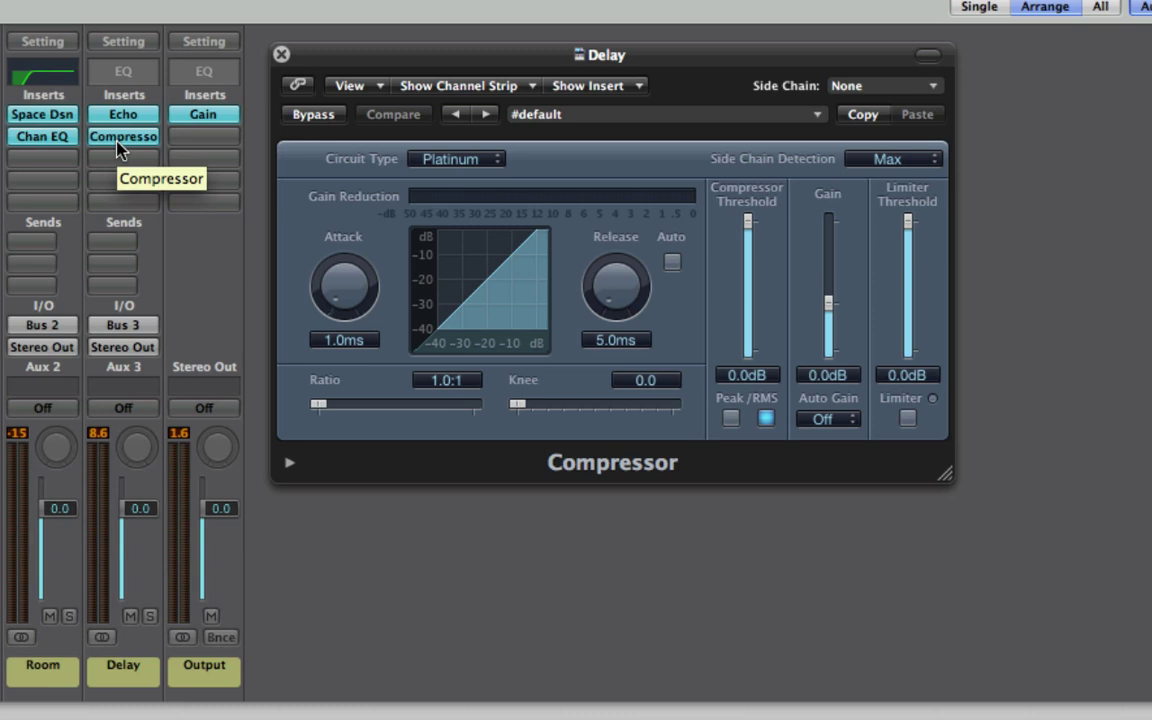
# Set the compressor's threshold to -29.5 dB, attack to 4.0 ms, release to 48.0 ms and ratio to 3.5:1, then play the mix
pyautogui.moveTo(745, 229); pyautogui.dragTo(754, 300)
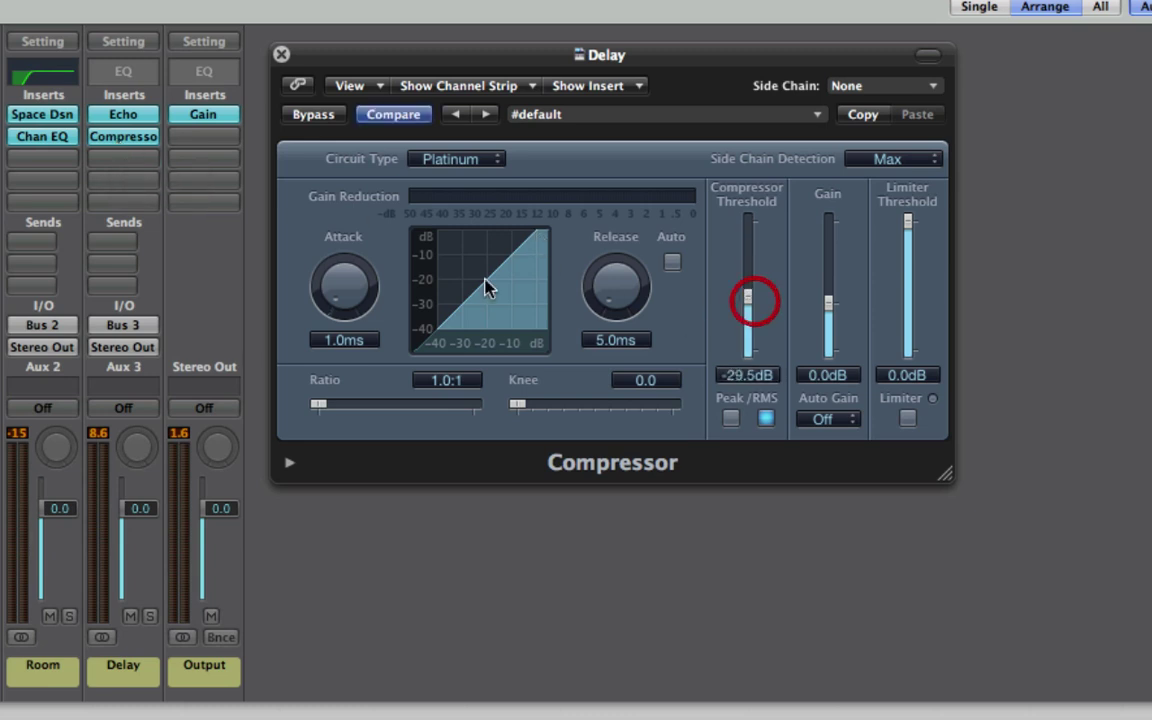
pyautogui.moveTo(345, 290)
pyautogui.mouseDown()
pyautogui.moveTo(337, 268)
pyautogui.moveTo(337, 283)
pyautogui.mouseUp()
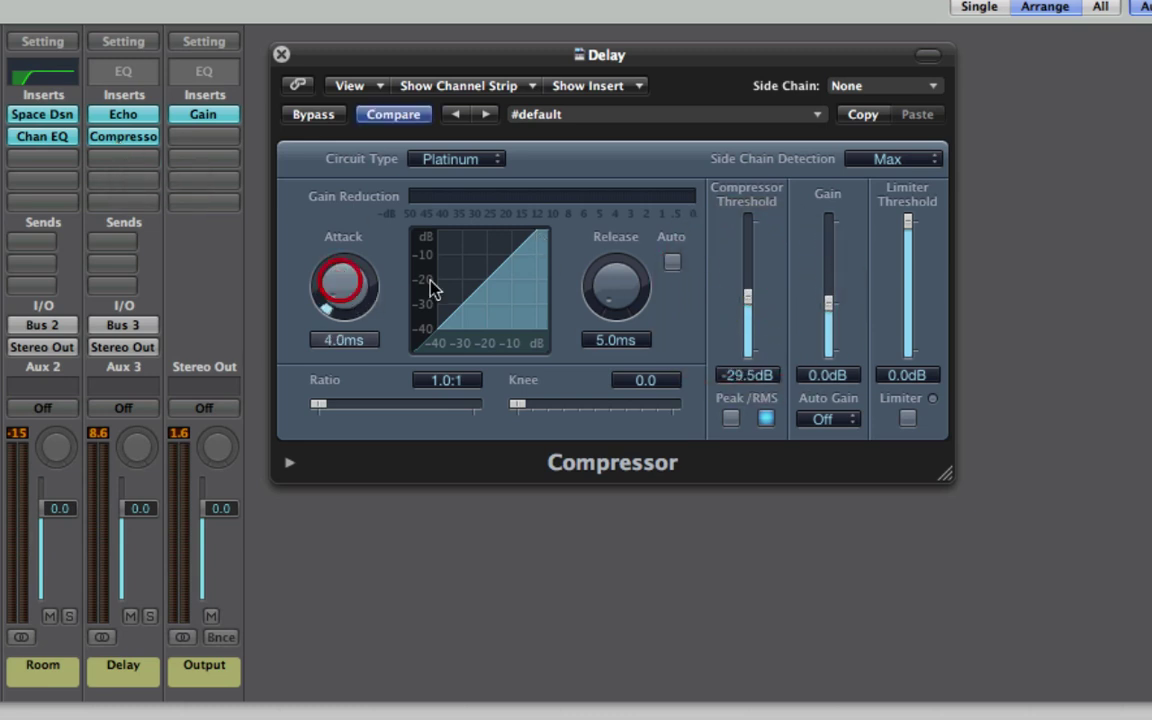
pyautogui.moveTo(605, 280); pyautogui.dragTo(600, 215)
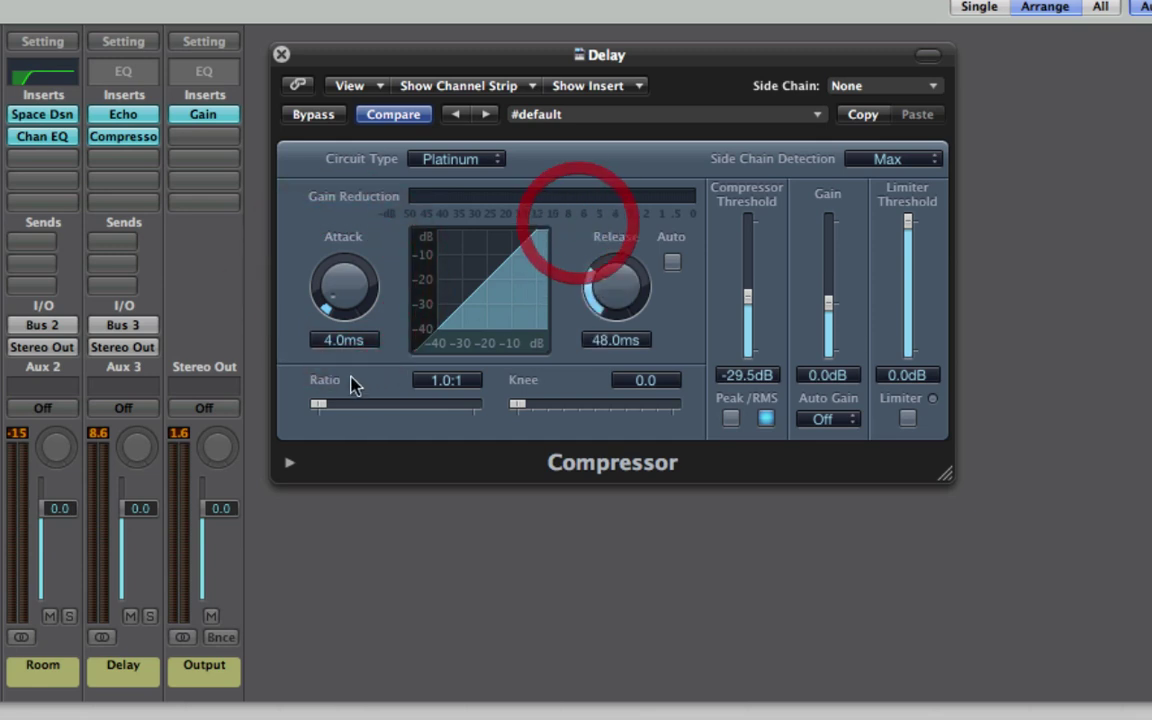
pyautogui.moveTo(337, 404); pyautogui.dragTo(378, 416)
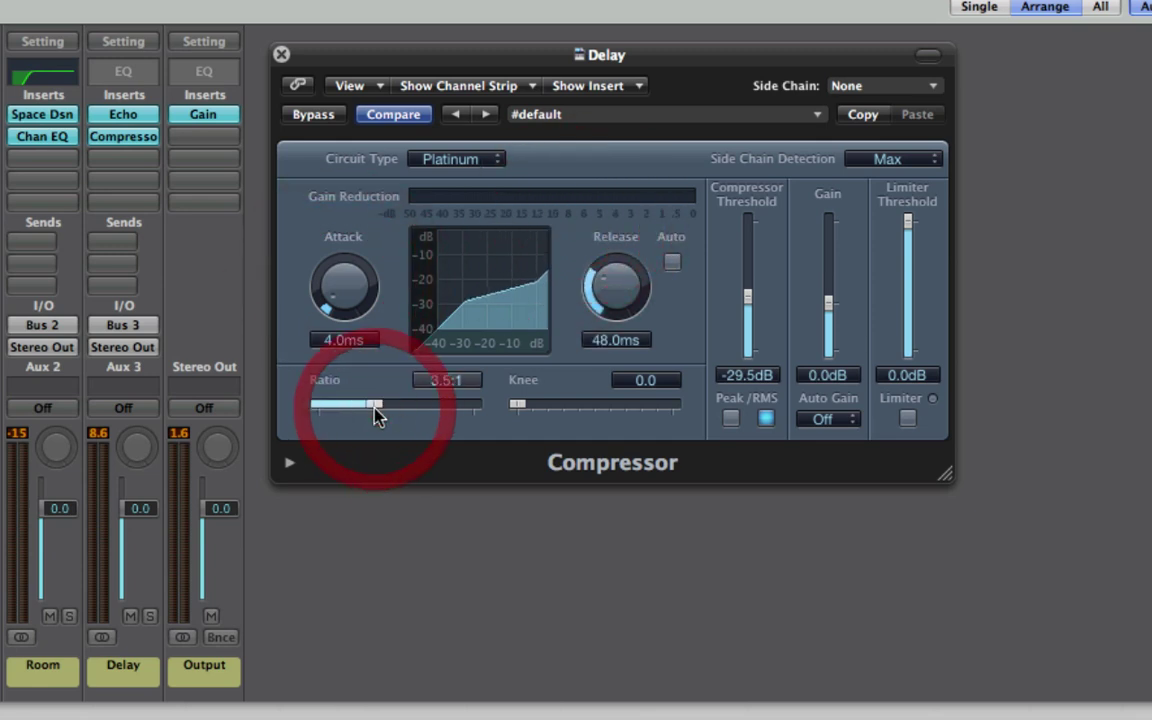
pyautogui.press('Return')
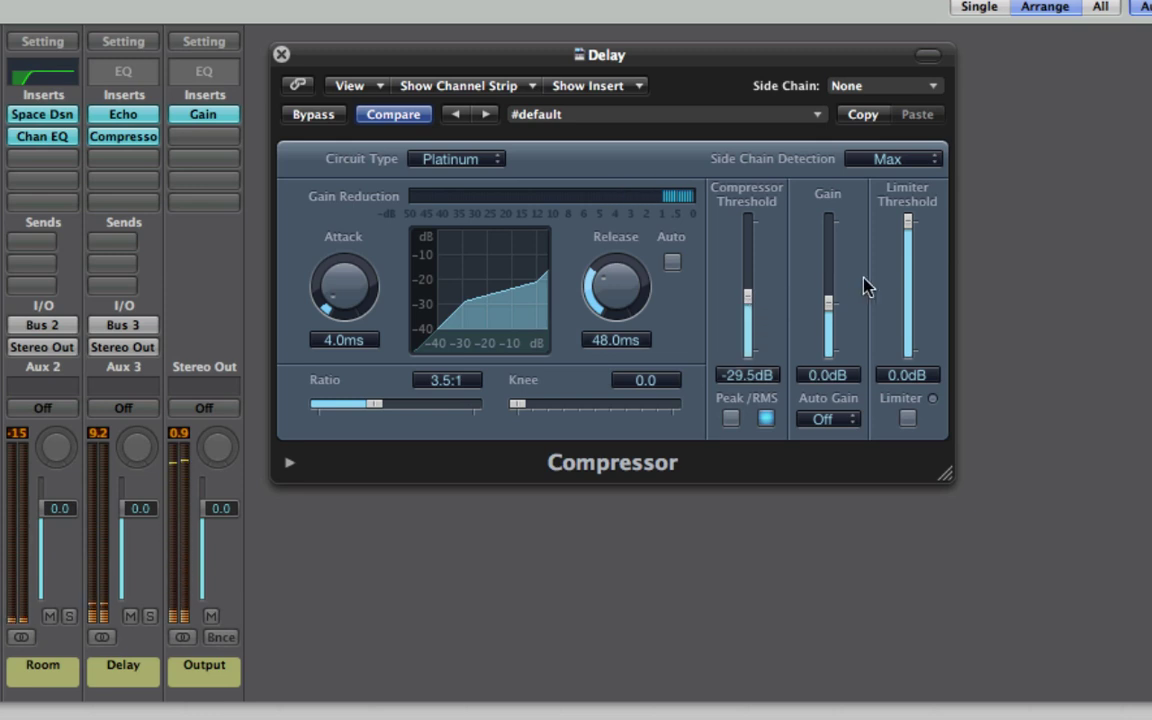
# Set the Delay compressor's side chain to Audio 5 – Vox and play the mix to hear the effect
pyautogui.click(918, 90)
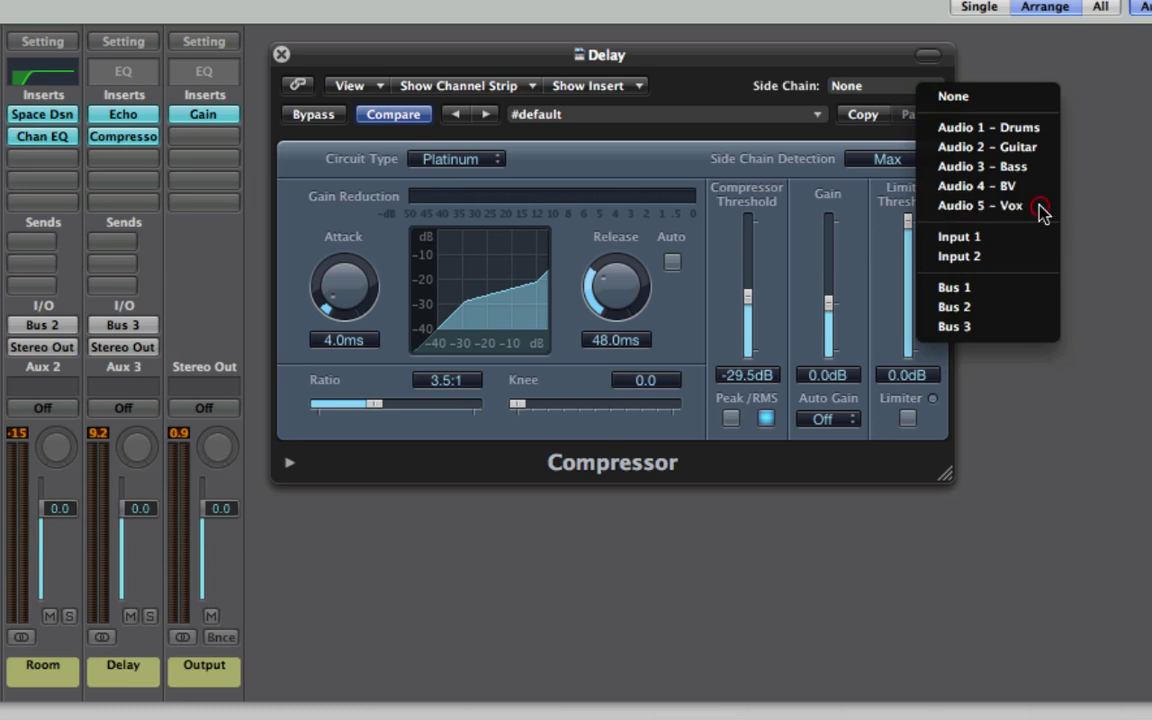
pyautogui.click(1040, 208)
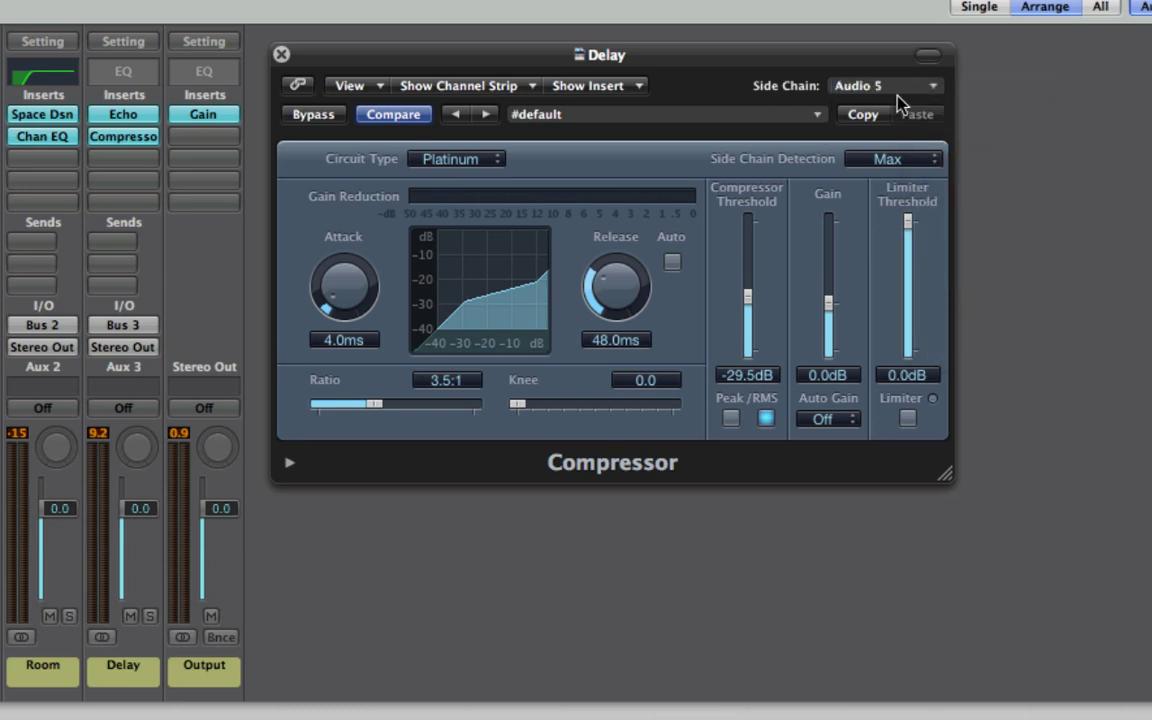
pyautogui.click(932, 88)
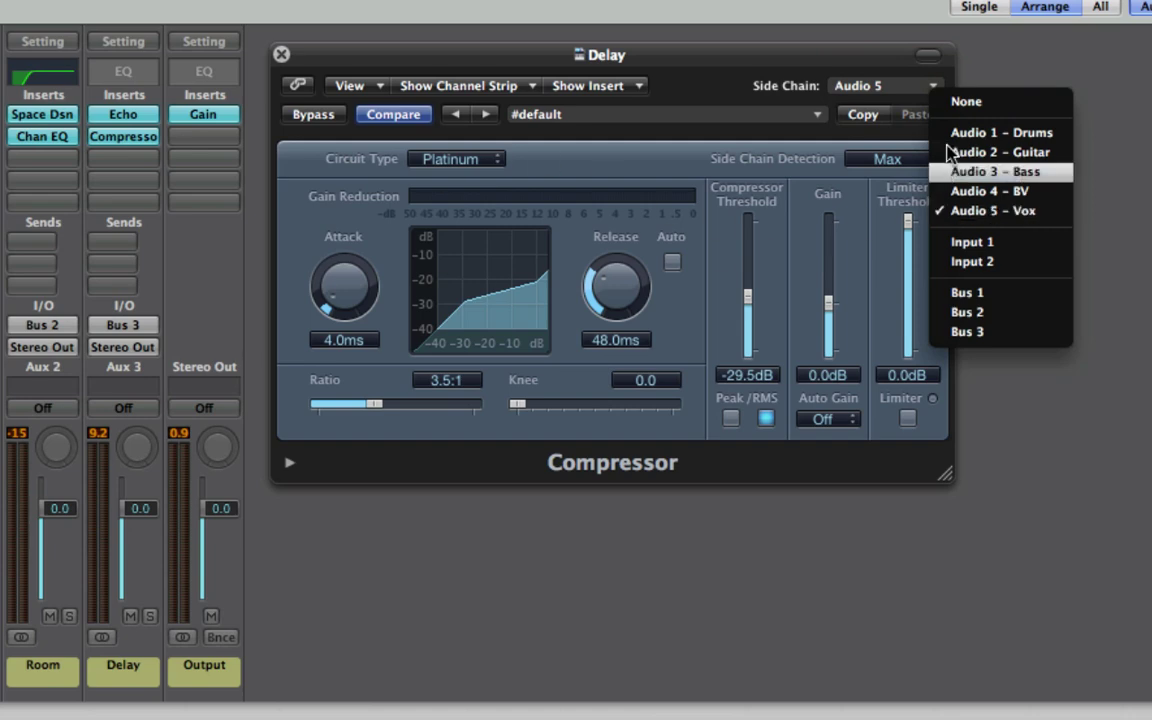
pyautogui.click(849, 55)
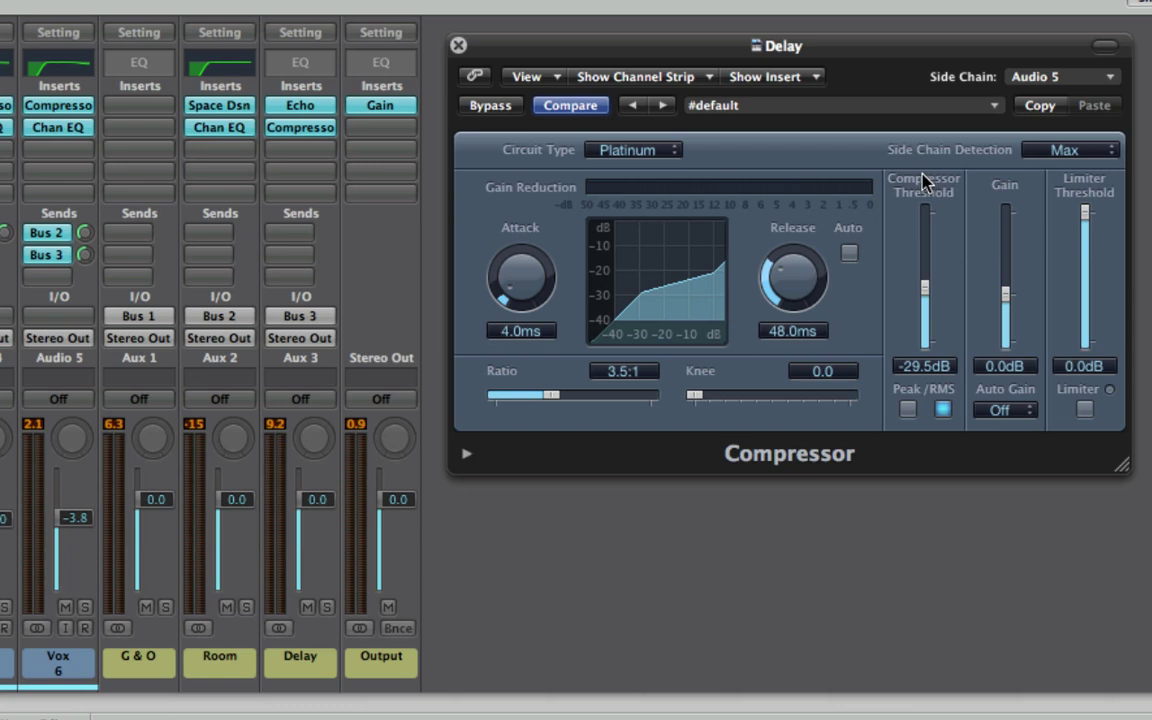
pyautogui.press('space')
pyautogui.press('Return')
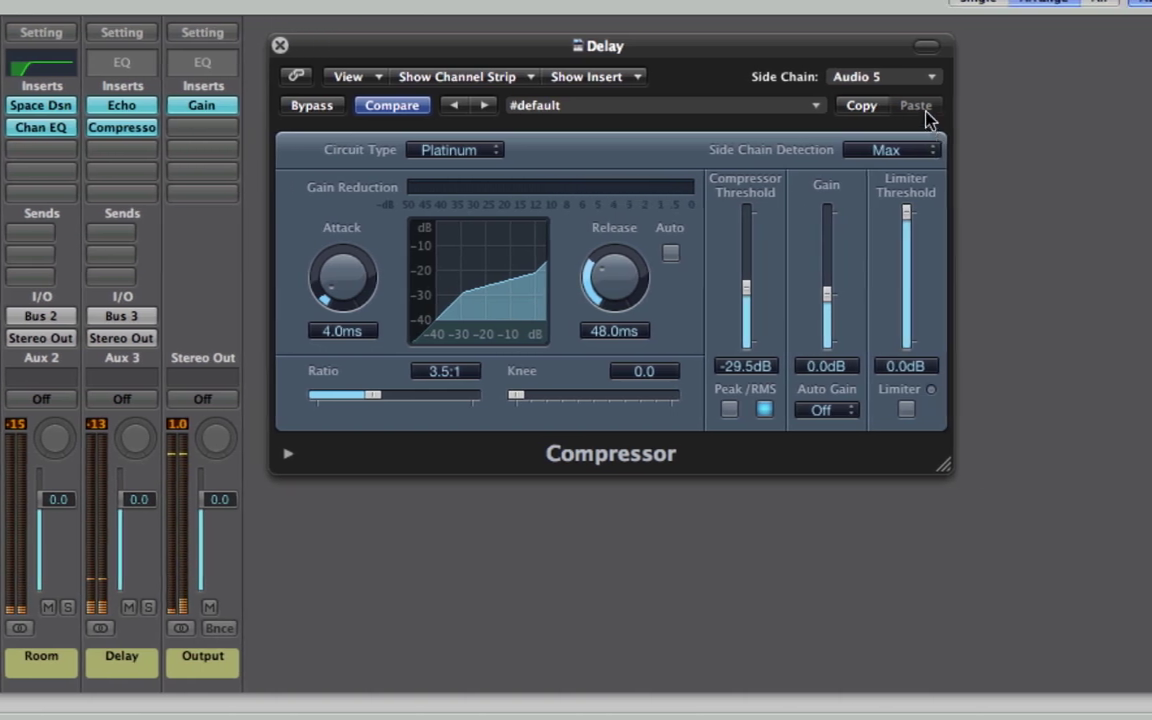
# Compare the delay during playback with the compressor's side chain set to None and back to Audio 5 – Vox
pyautogui.click(931, 76)
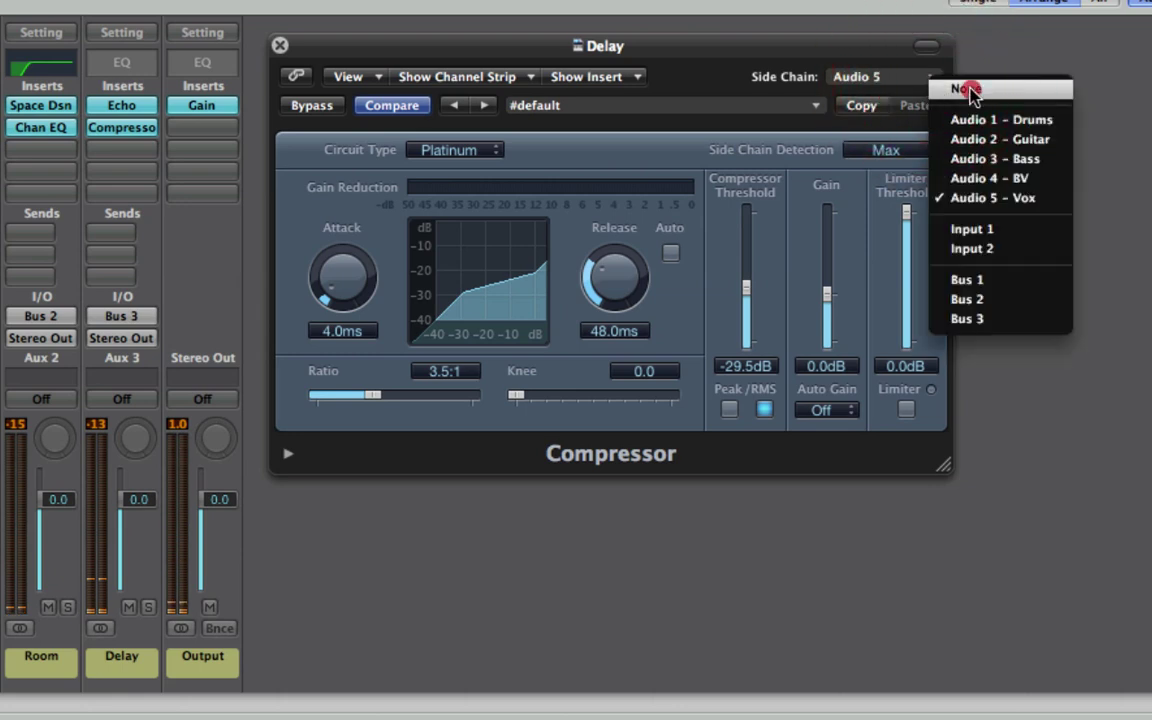
pyautogui.click(922, 86)
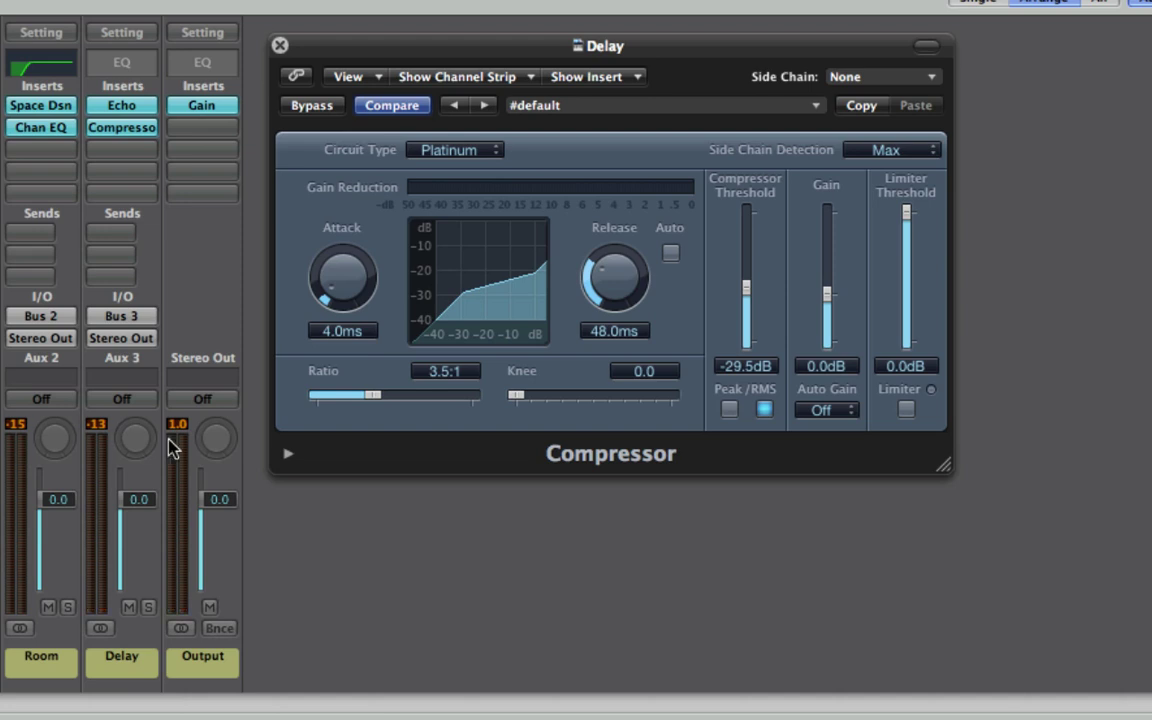
pyautogui.press('Return')
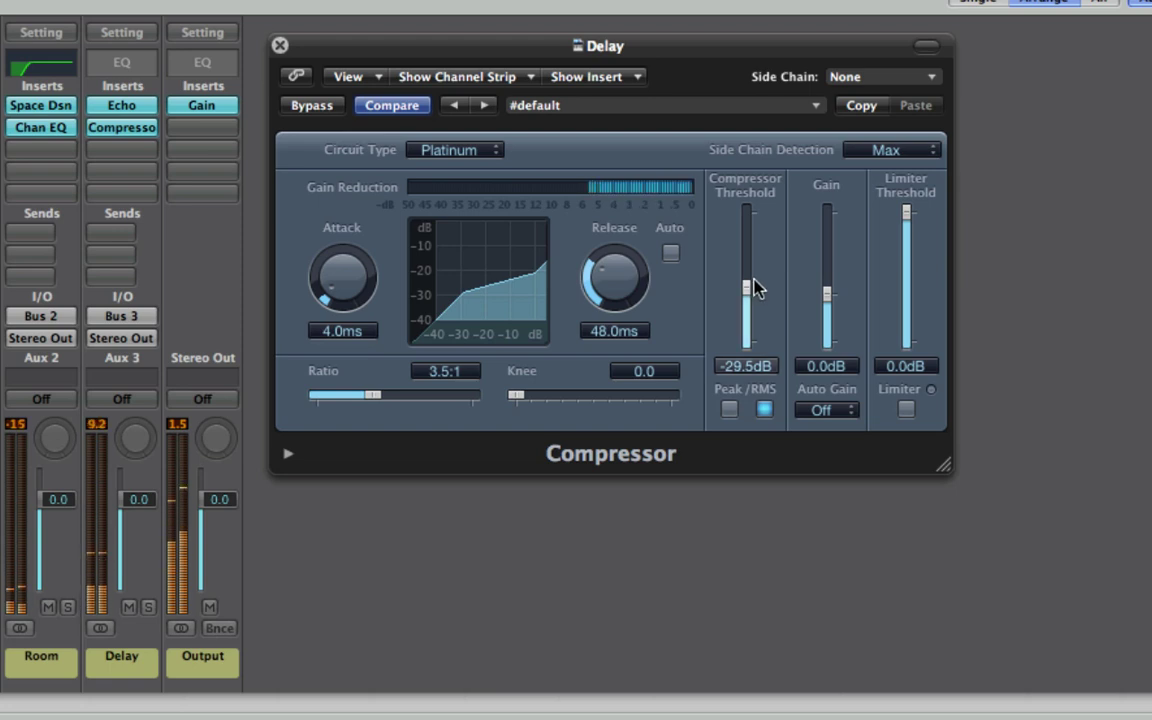
pyautogui.click(910, 80)
pyautogui.click(1000, 199)
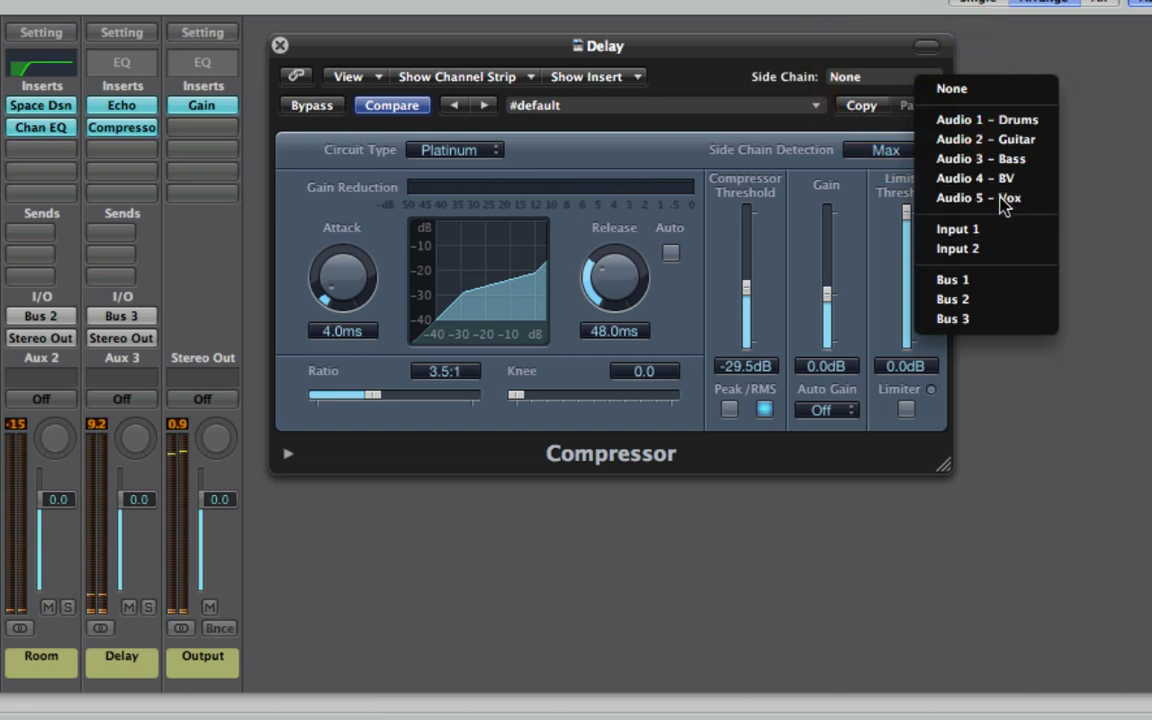
pyautogui.press('Return')
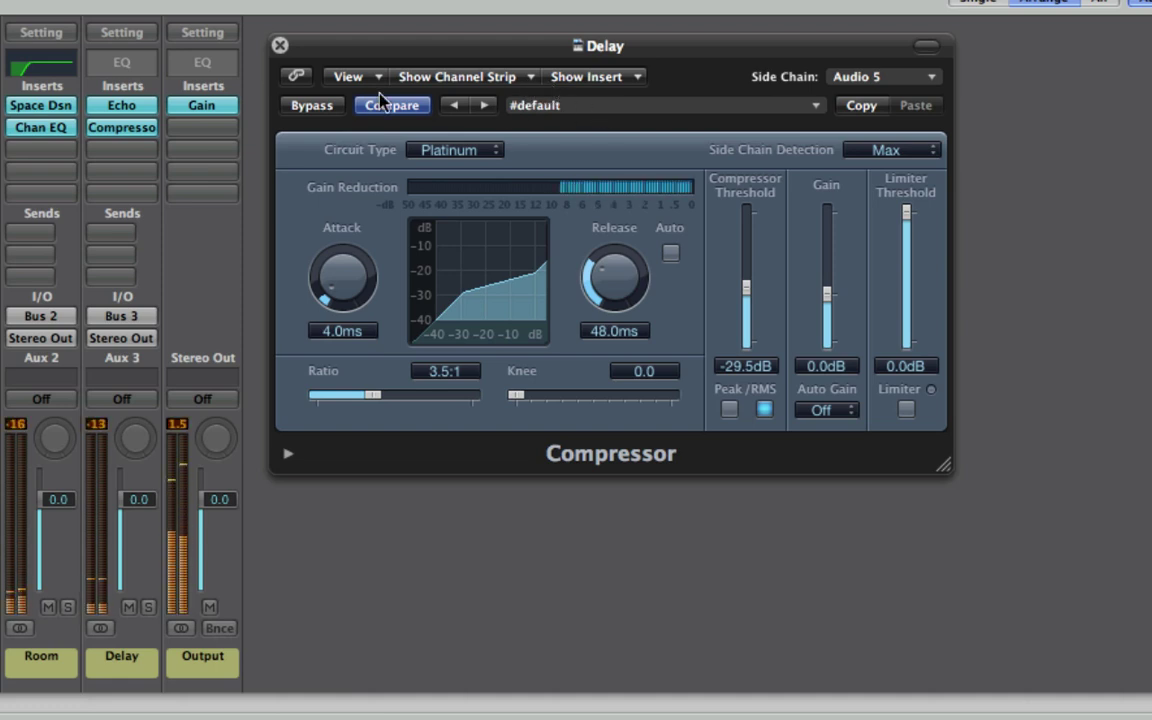
# Add a Channel EQ after the Compressor on the Delay channel and set its high shelf to 4250 Hz at +7.0 dB
pyautogui.doubleClick(121, 63)
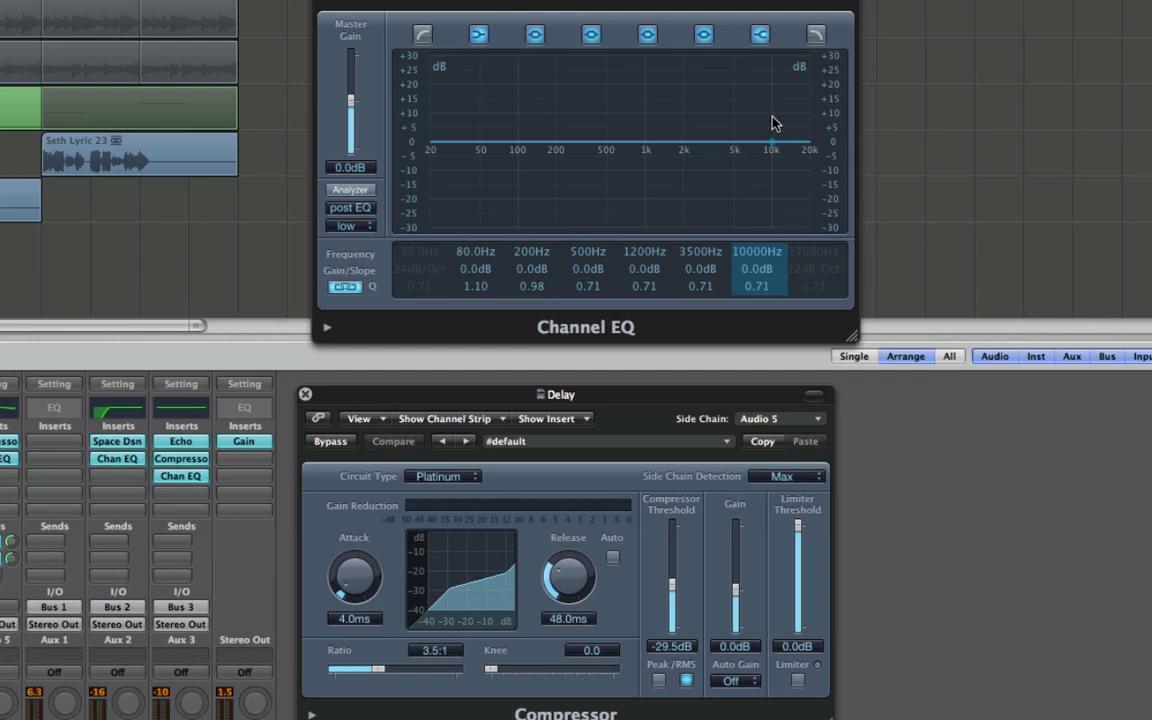
pyautogui.click(779, 121)
pyautogui.moveTo(781, 121); pyautogui.dragTo(733, 65)
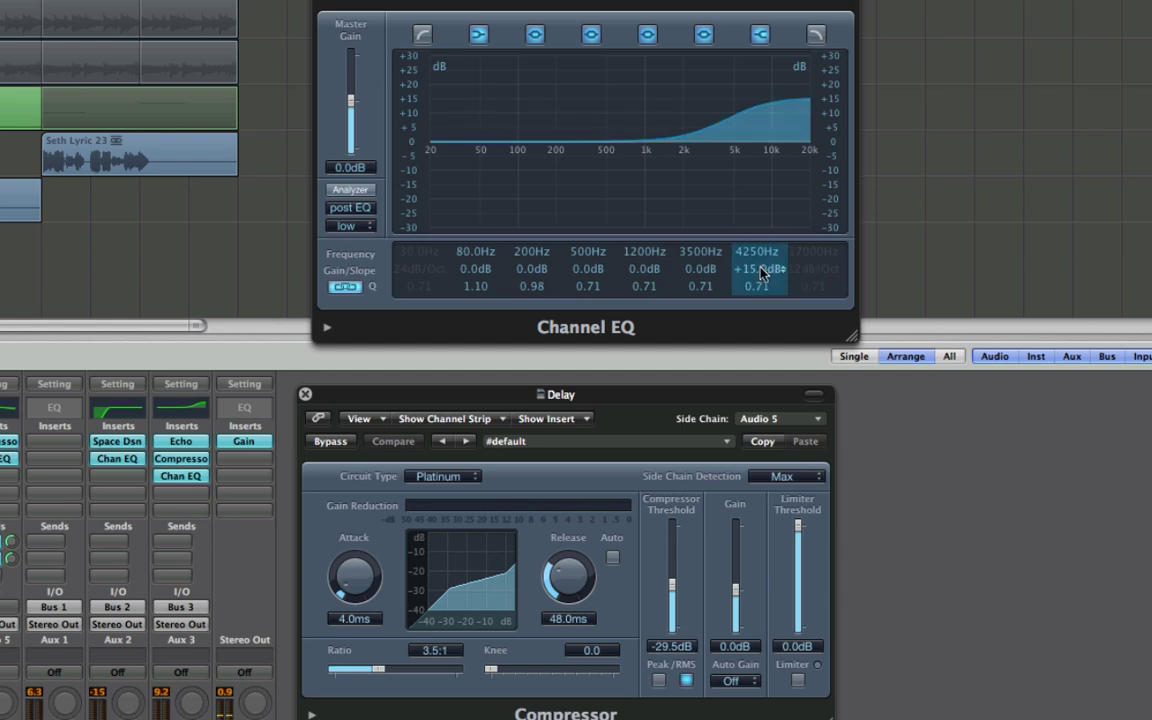
pyautogui.moveTo(762, 275); pyautogui.dragTo(761, 289)
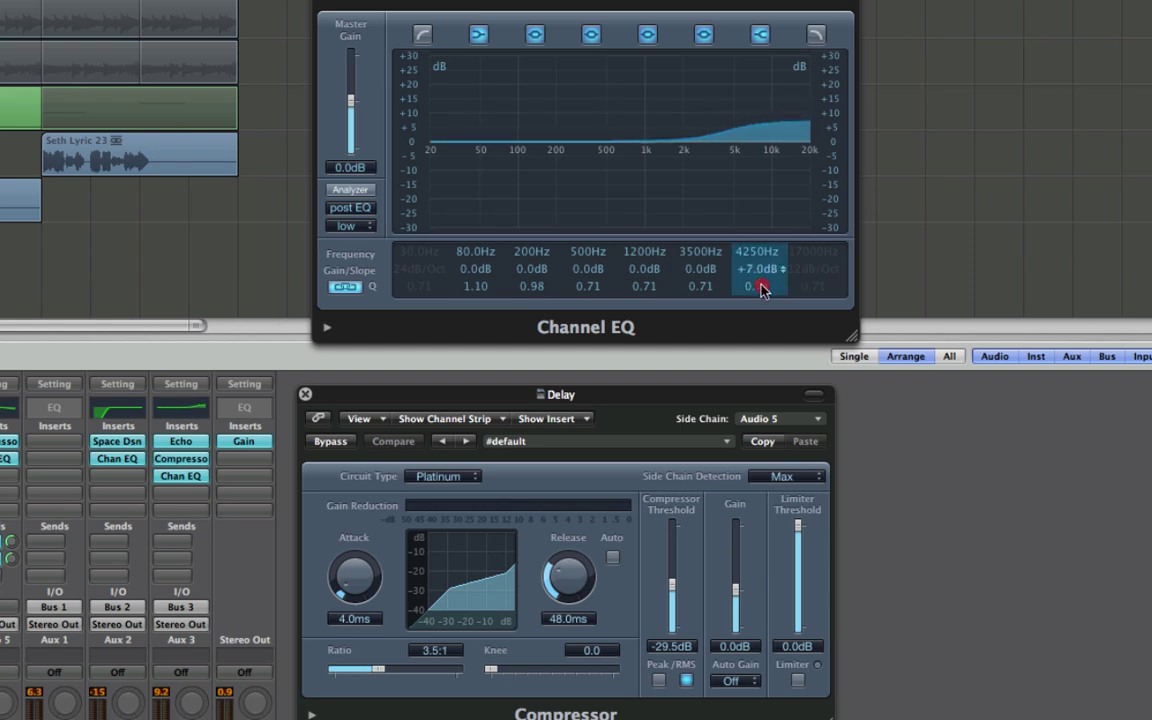
# Set the Delay EQ's 1200 Hz band to 2300 Hz at -4.5 dB and enable its low cut at 91 Hz, closing both plug-in windows
pyautogui.moveTo(676, 141); pyautogui.dragTo(712, 155)
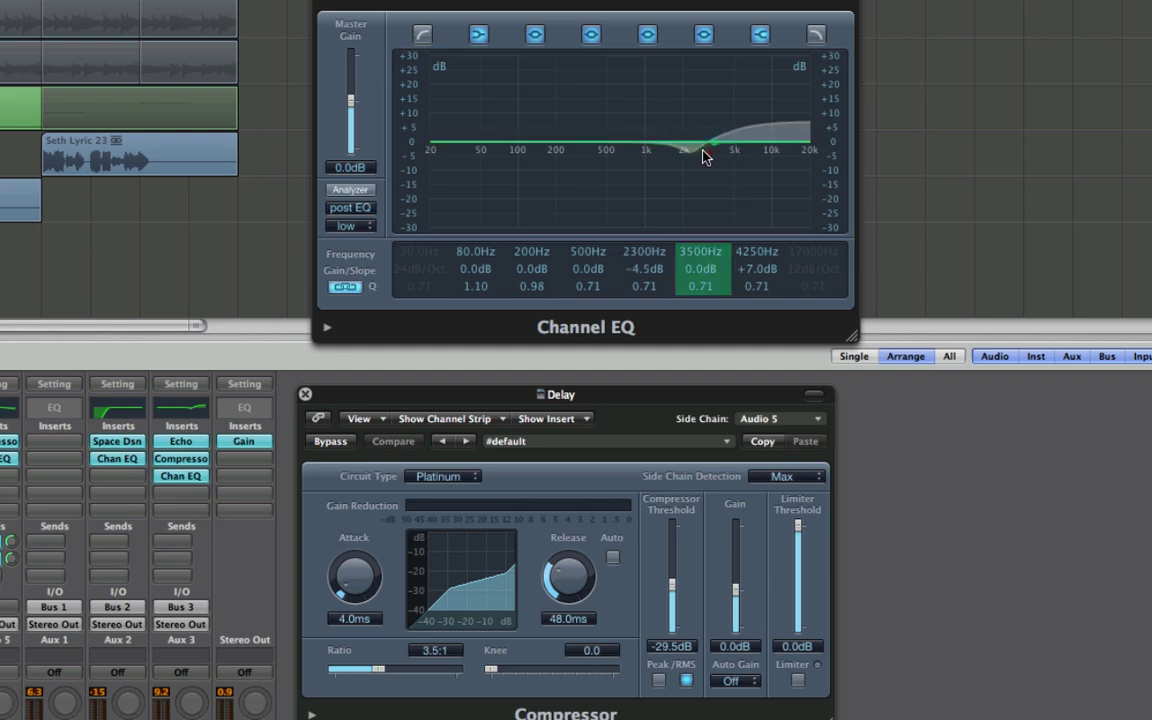
pyautogui.click(423, 35)
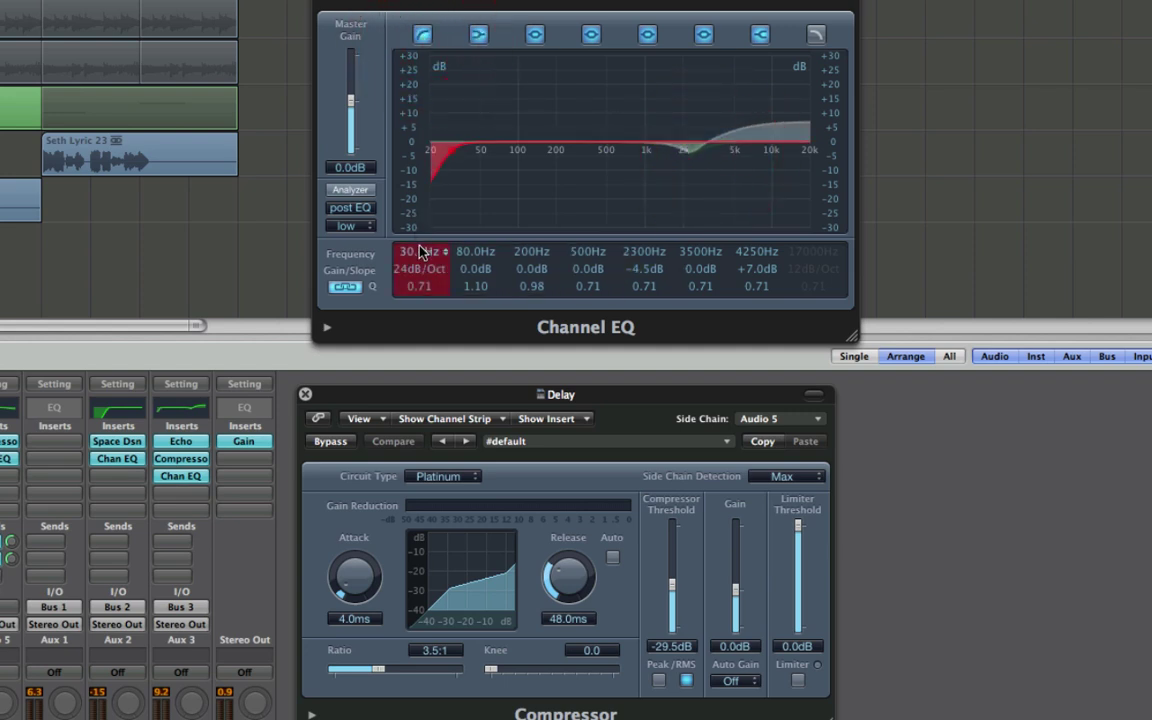
pyautogui.moveTo(422, 185); pyautogui.dragTo(510, 180)
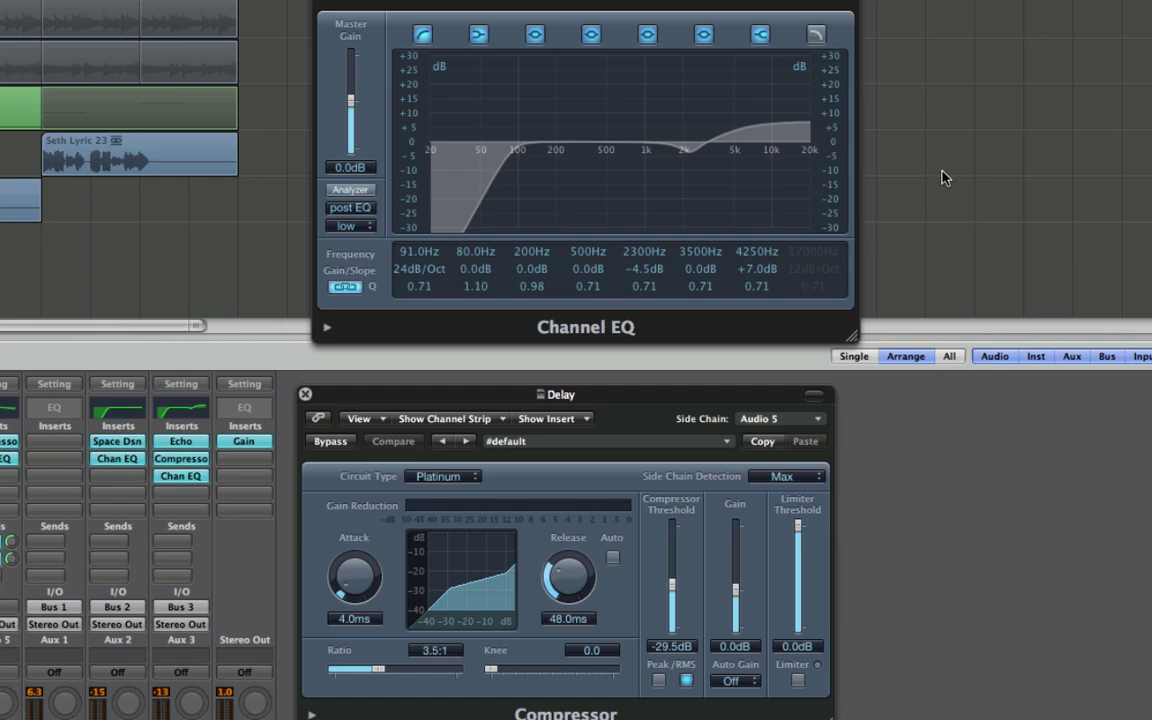
pyautogui.press('super+w')
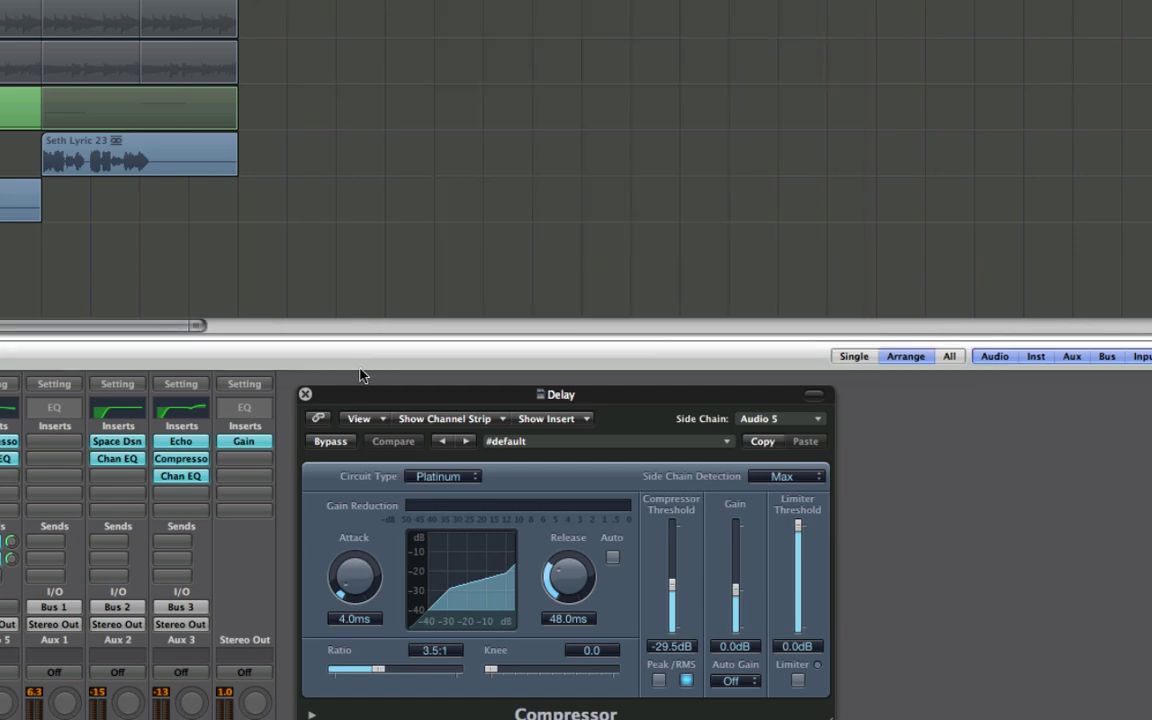
pyautogui.click(305, 394)
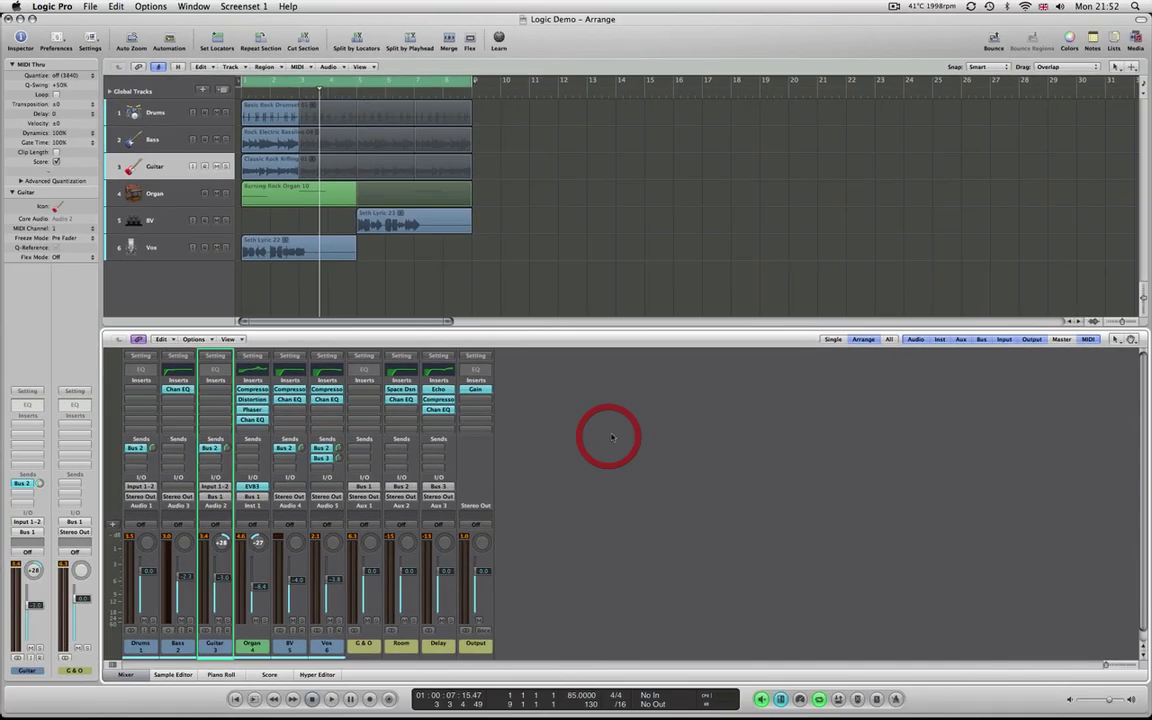